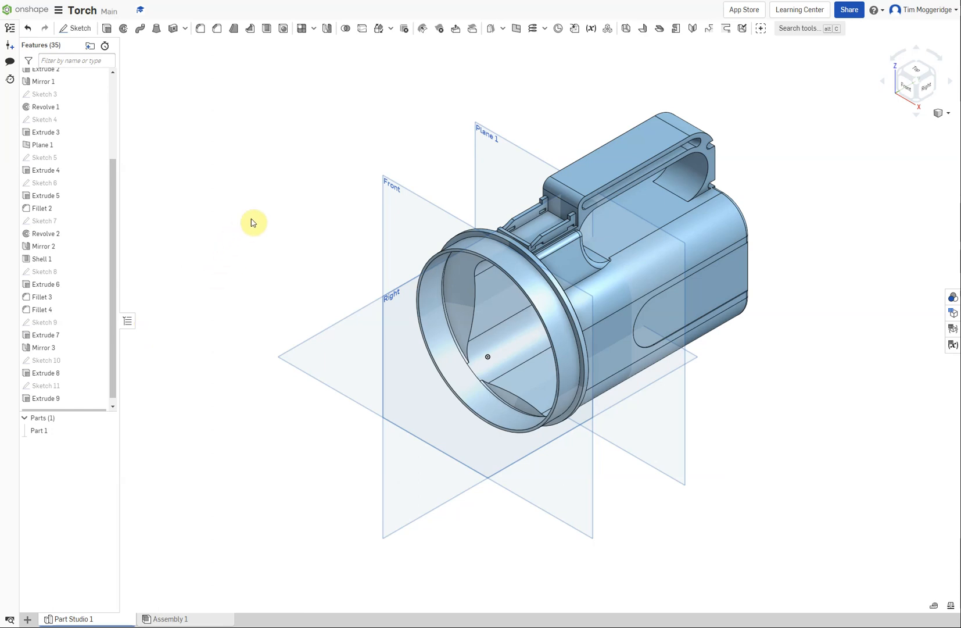
- Start a sketch on the flat face between the two switch rails in front of the handle, viewed face-on
{"action": "right_click_drag", "start_coordinate": [294, 174], "coordinate": [297, 203]}
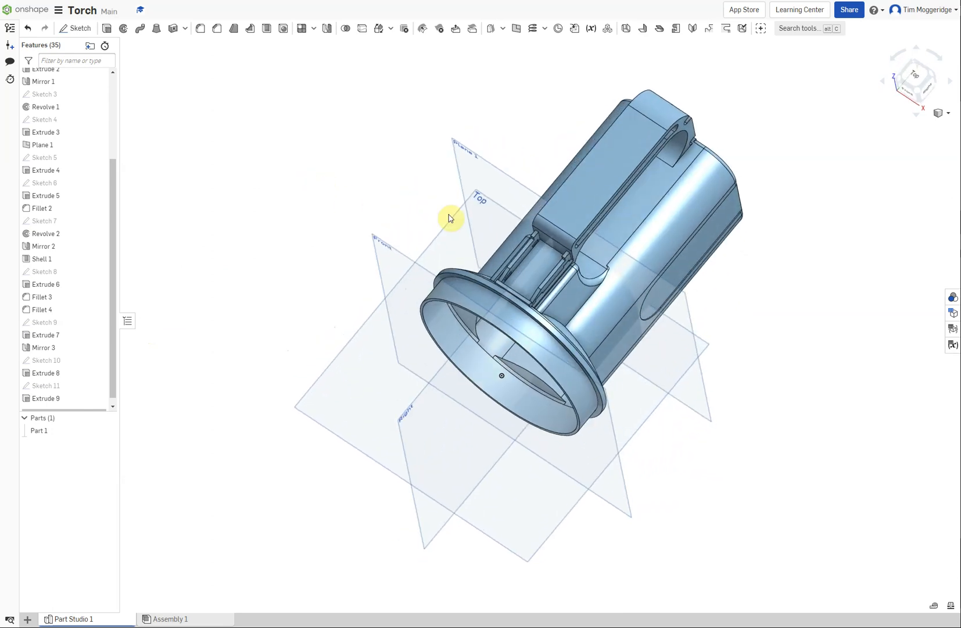
{"action": "right_click", "coordinate": [537, 276]}
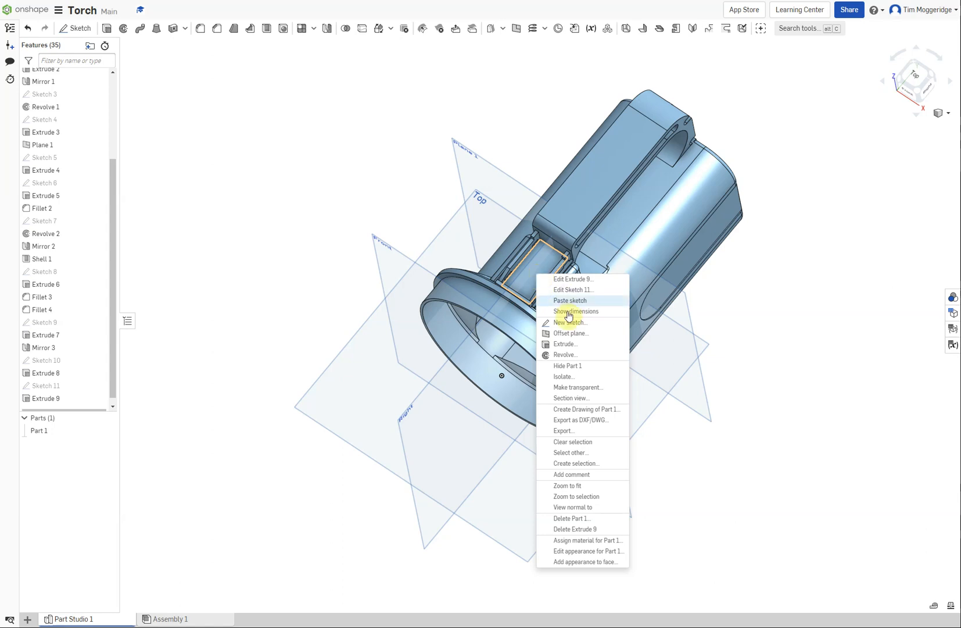
{"action": "left_click", "coordinate": [555, 322]}
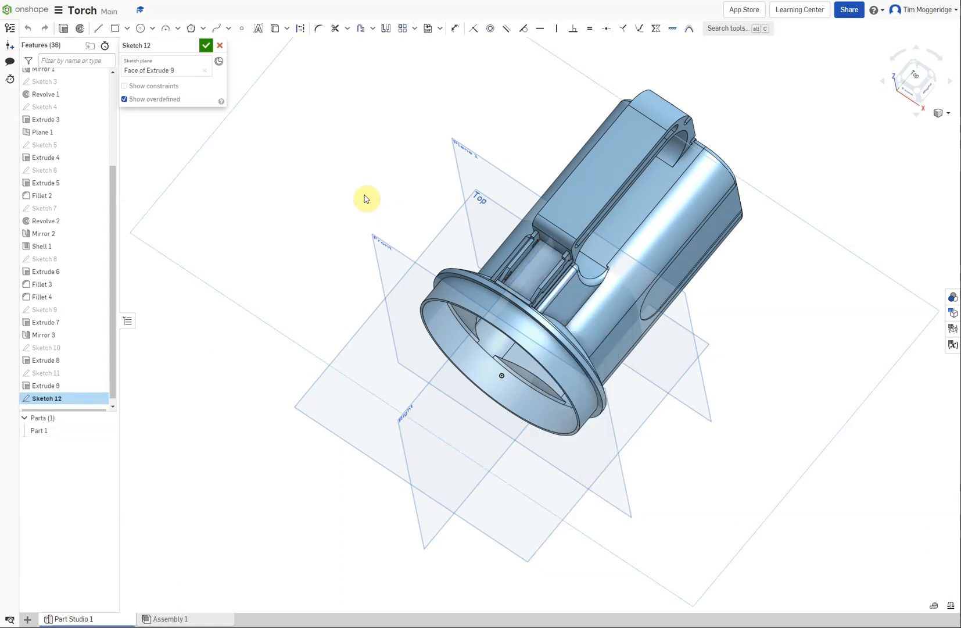
{"action": "key", "text": "n"}
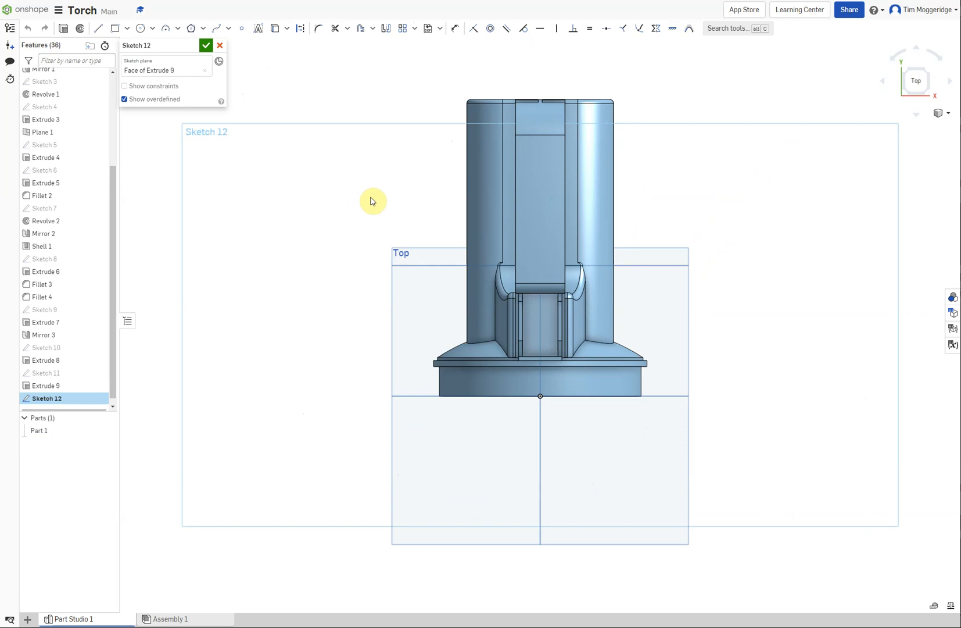
- Sketch a circle about 14.5 mm in diameter on the face between the rails, centred on the vertical midline
{"action": "left_click", "coordinate": [139, 31]}
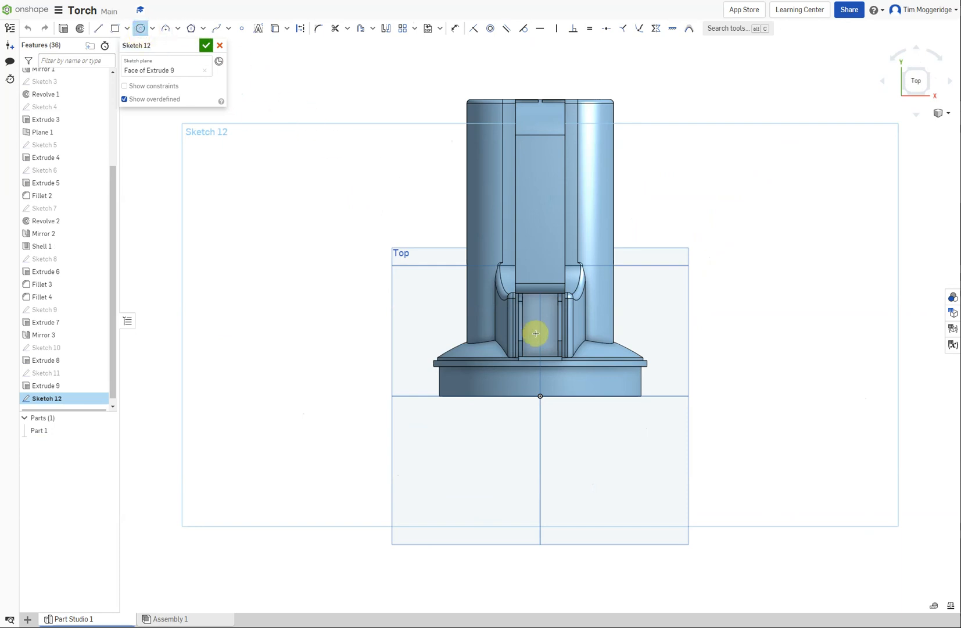
{"action": "scroll", "coordinate": [537, 332], "scroll_direction": "up", "scroll_amount": 3}
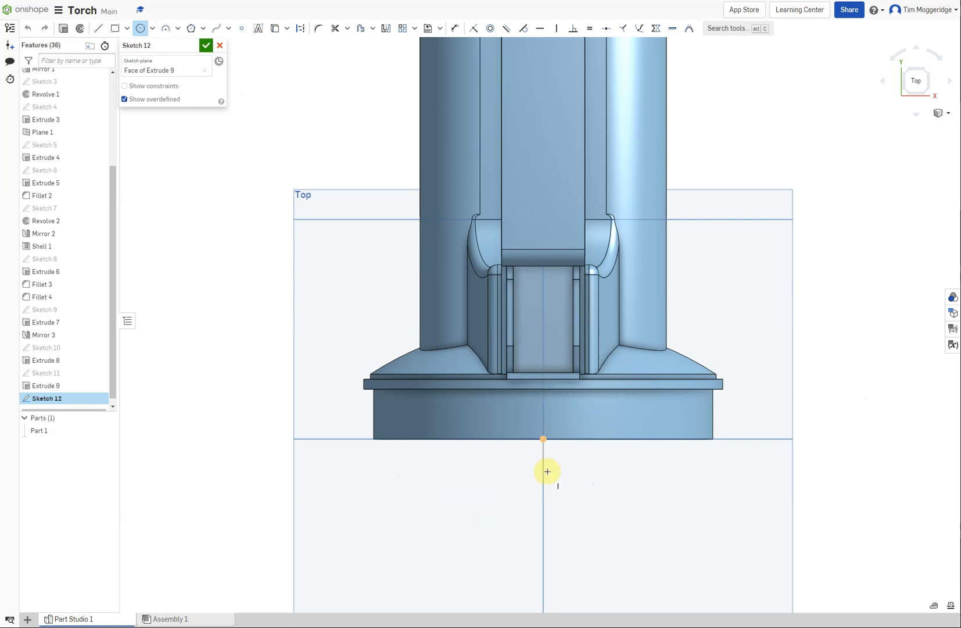
{"action": "left_click", "coordinate": [544, 323]}
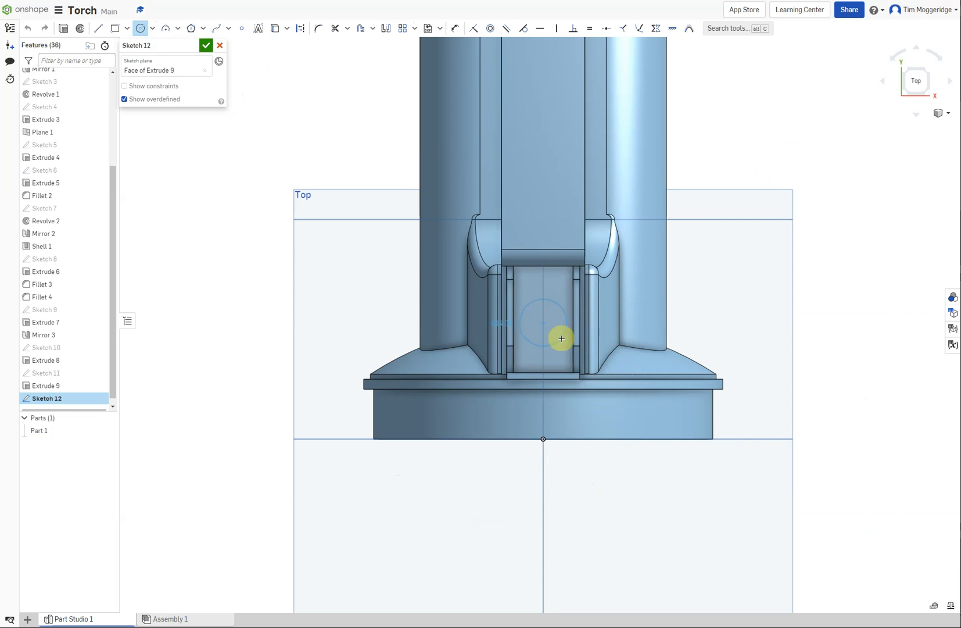
{"action": "left_click", "coordinate": [561, 338]}
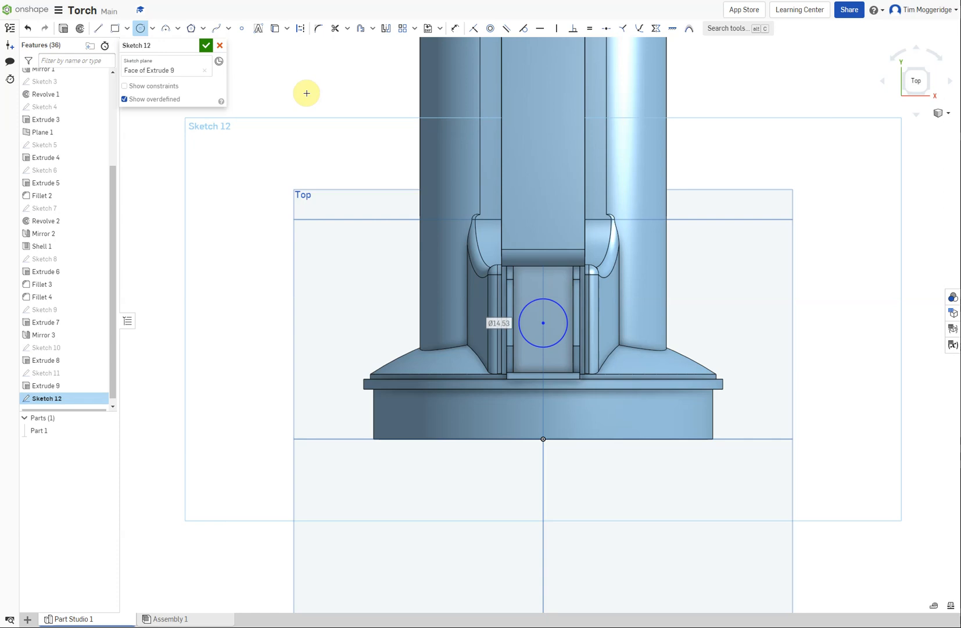
- Dimension the circle's diameter to 10.2 mm
{"action": "left_click", "coordinate": [454, 29]}
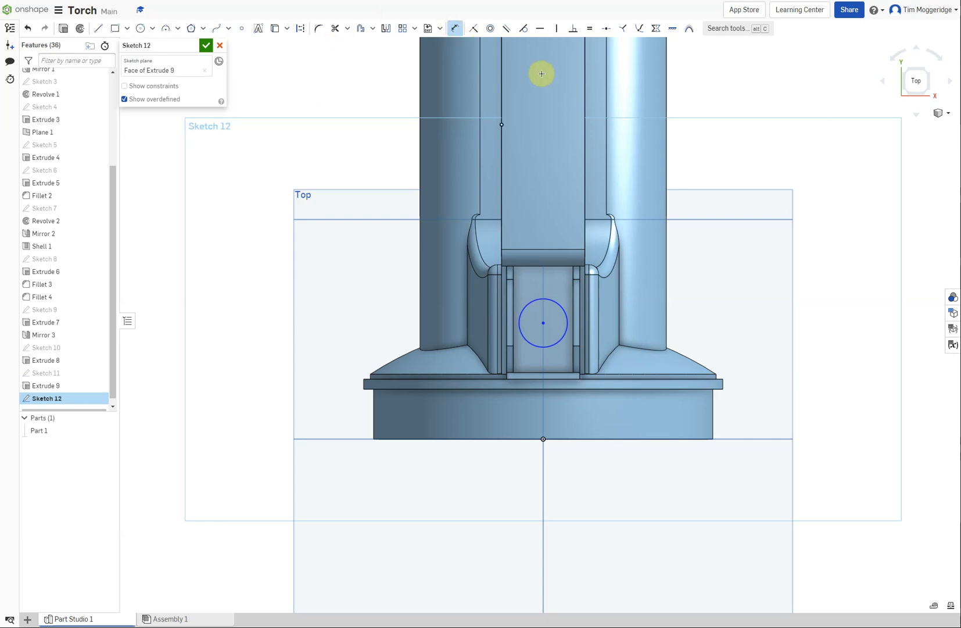
{"action": "left_click", "coordinate": [558, 299]}
{"action": "left_click", "coordinate": [717, 300]}
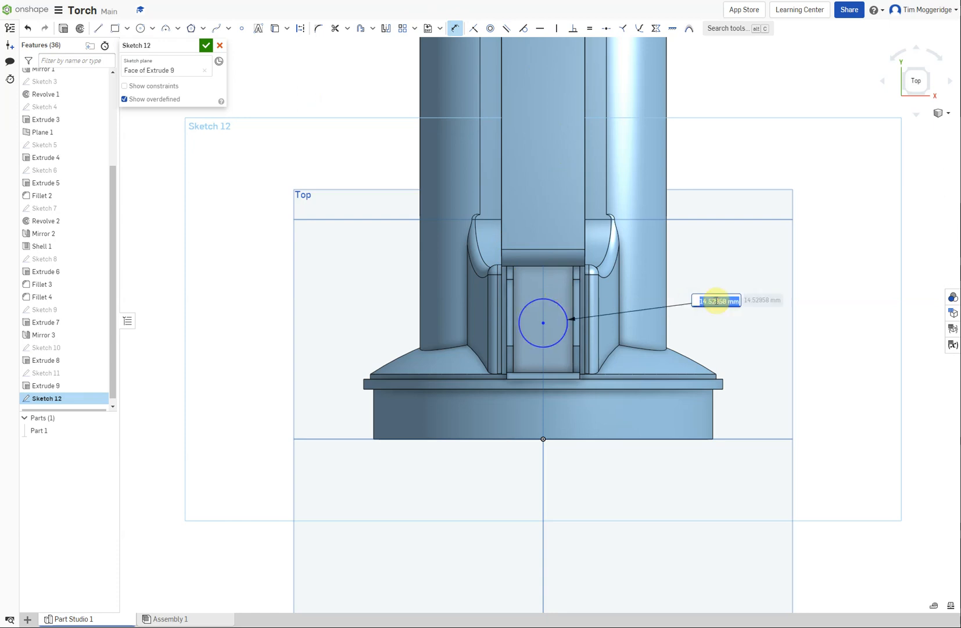
{"action": "type", "text": "10"}
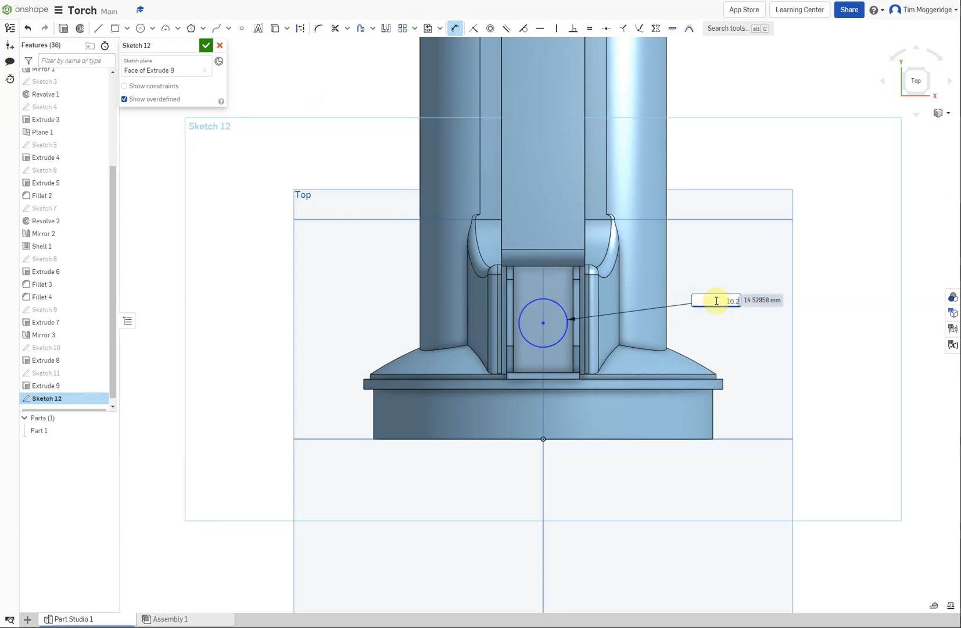
{"action": "type", "text": ".2"}
{"action": "key", "text": "Return"}
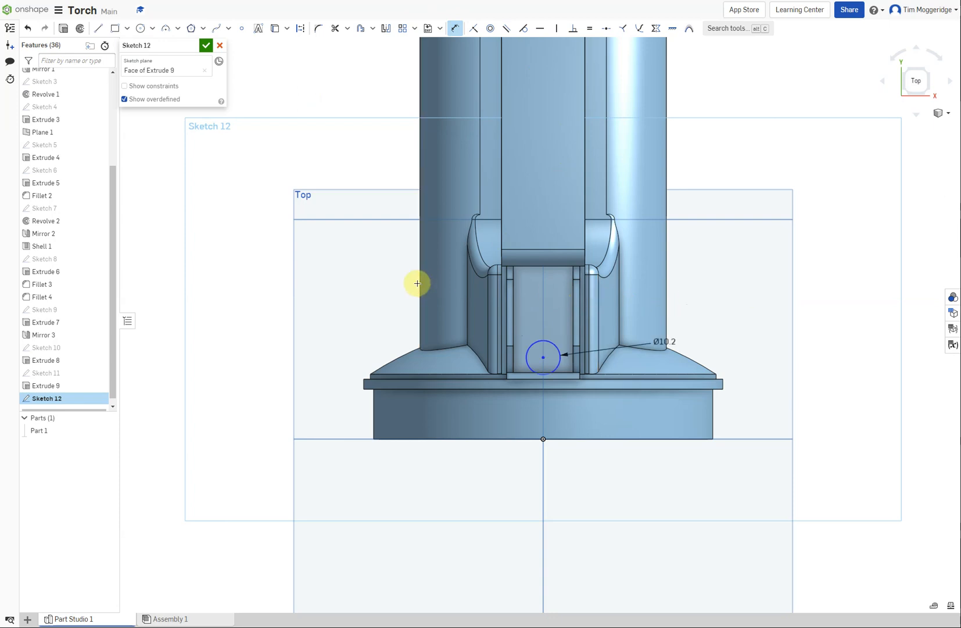
- Dimension the circle's centre 18 mm from the handle-side edge of the front flange
{"action": "left_click", "coordinate": [463, 378]}
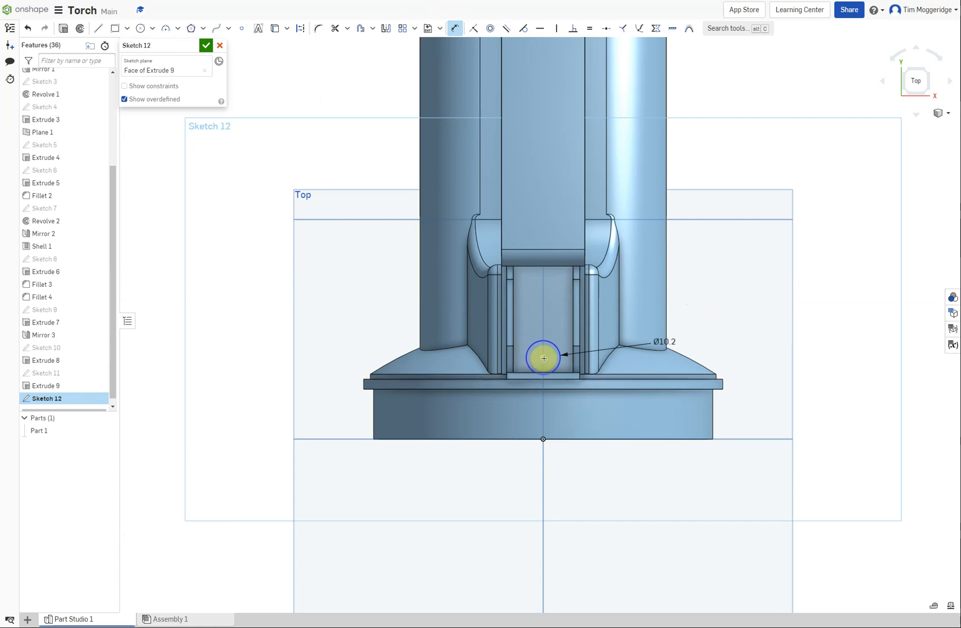
{"action": "left_click", "coordinate": [543, 357]}
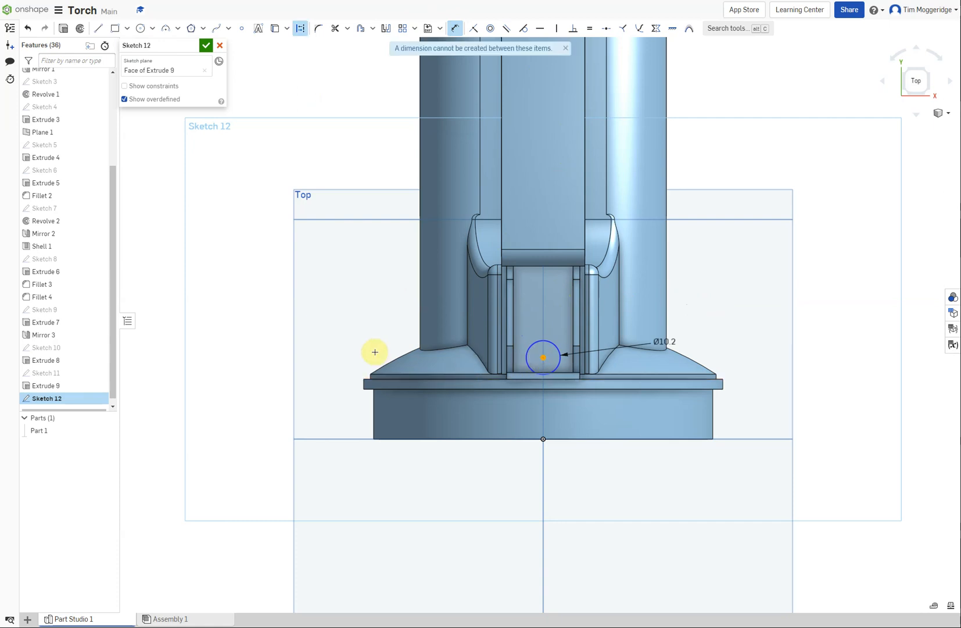
{"action": "left_click", "coordinate": [420, 373]}
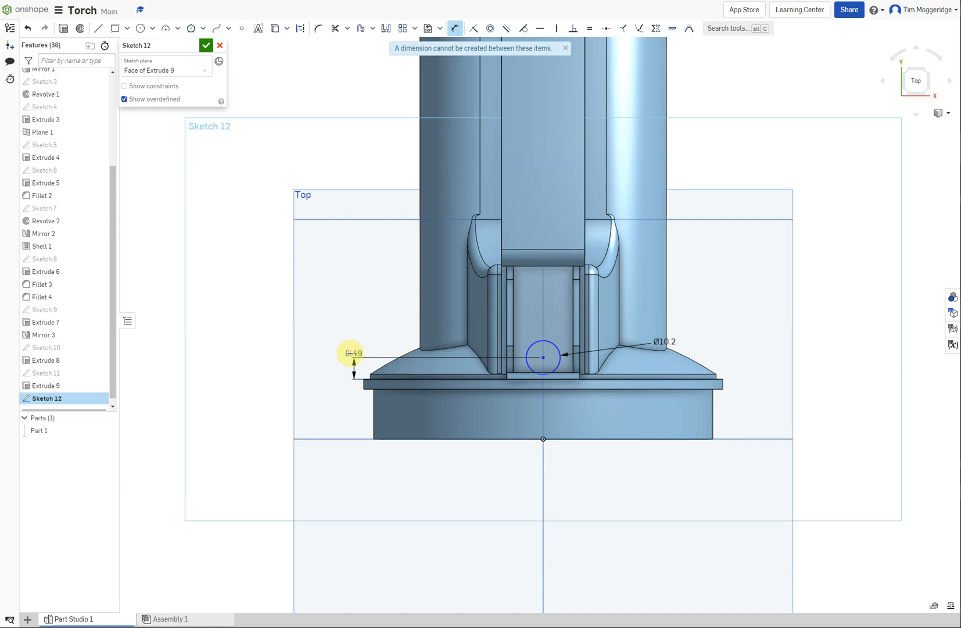
{"action": "left_click", "coordinate": [333, 315]}
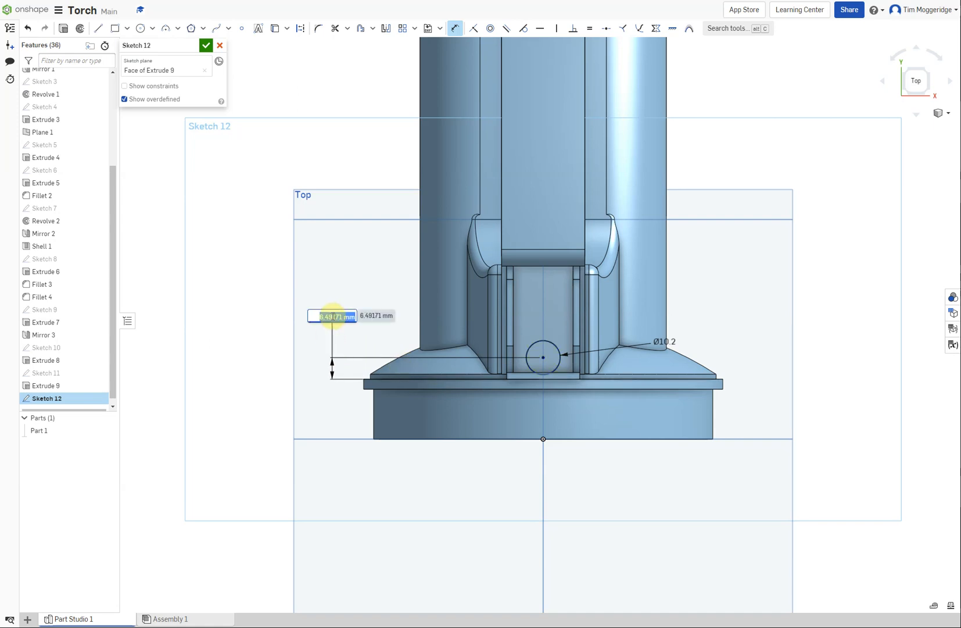
{"action": "type", "text": "18"}
{"action": "key", "text": "Return"}
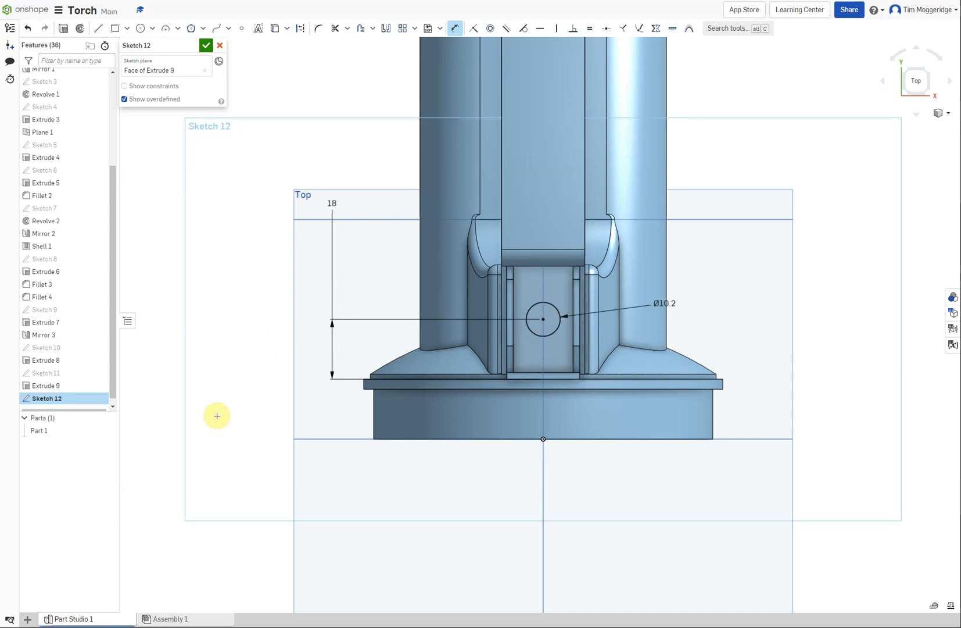
- Extrude the circle as a Remove cut with the Up to next end condition to make the switch hole
{"action": "right_click_drag", "start_coordinate": [226, 397], "coordinate": [210, 293]}
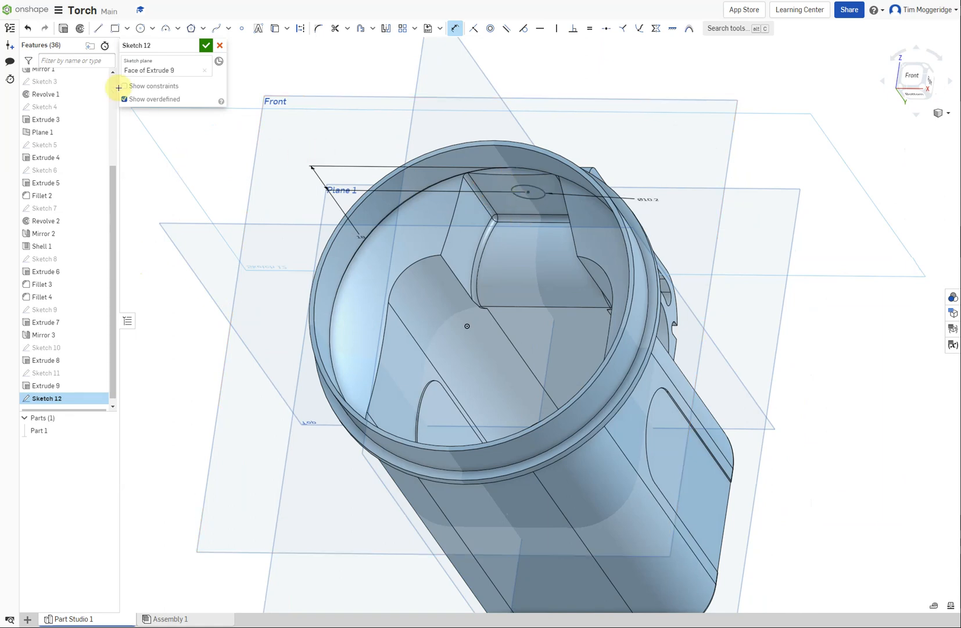
{"action": "left_click", "coordinate": [64, 27]}
{"action": "key", "text": "shift+e"}
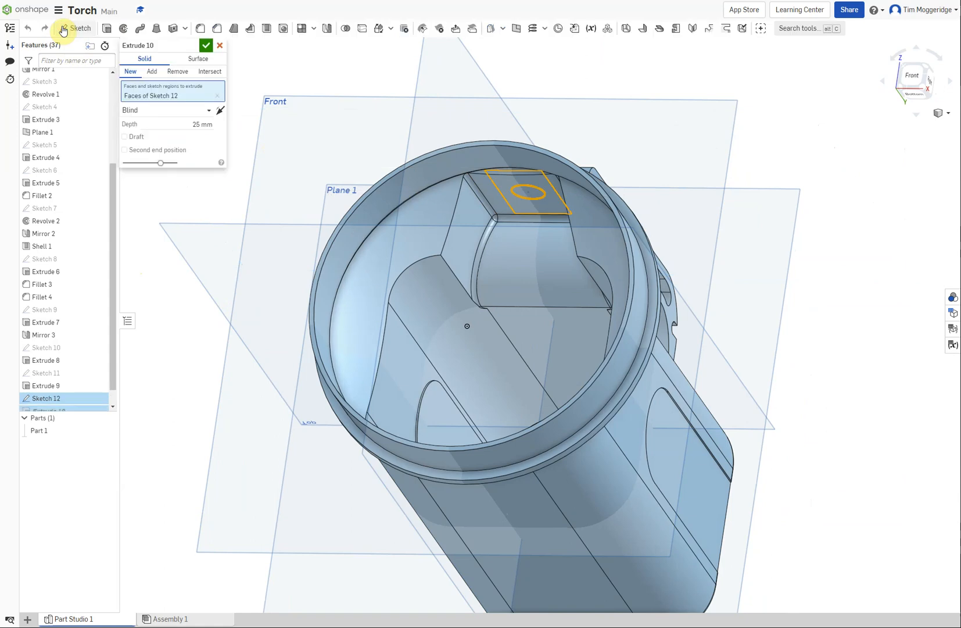
{"action": "left_click", "coordinate": [178, 72]}
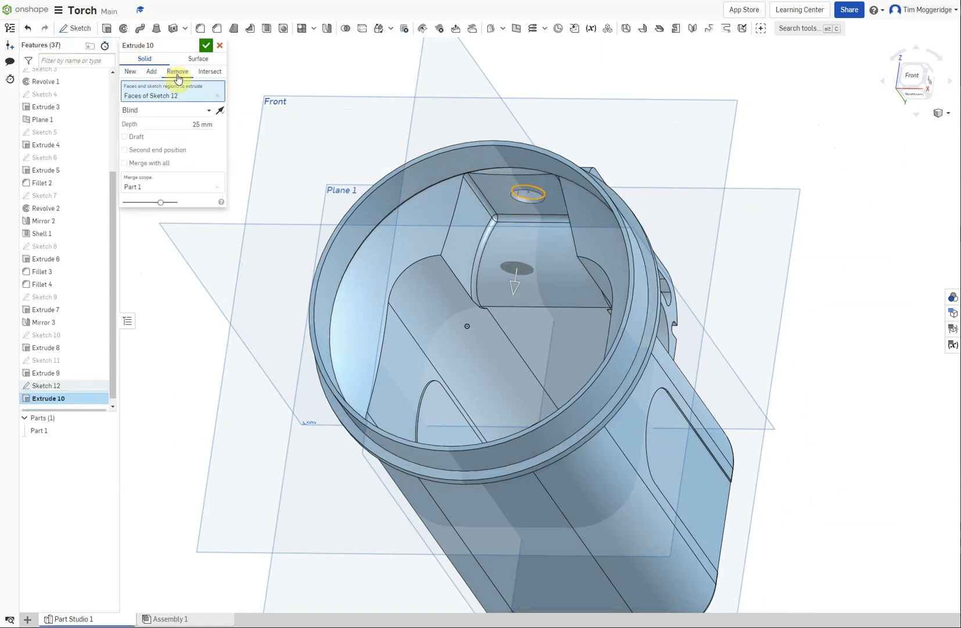
{"action": "left_click", "coordinate": [210, 116]}
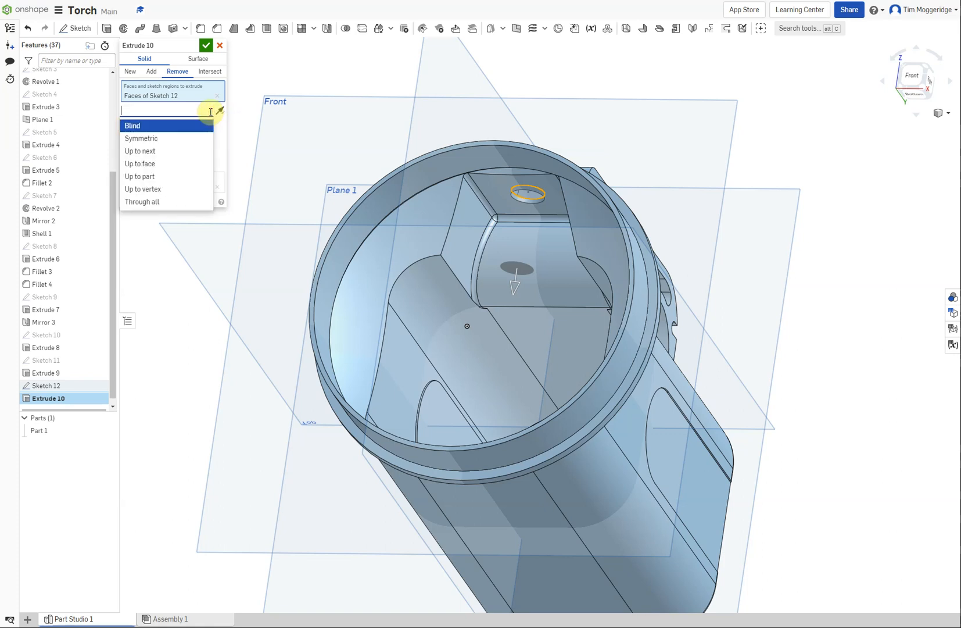
{"action": "left_click", "coordinate": [148, 150]}
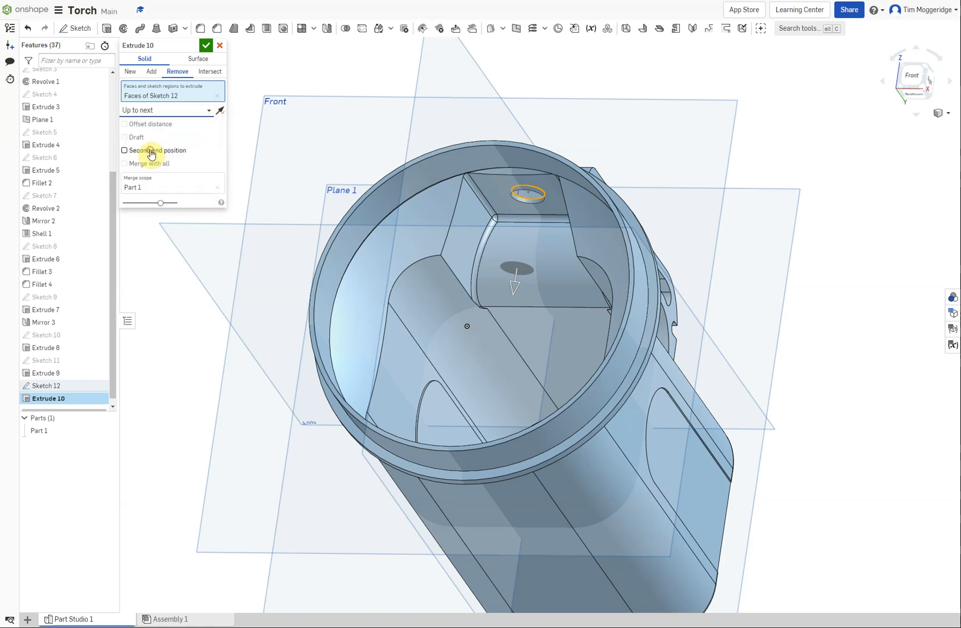
{"action": "left_click", "coordinate": [205, 45]}
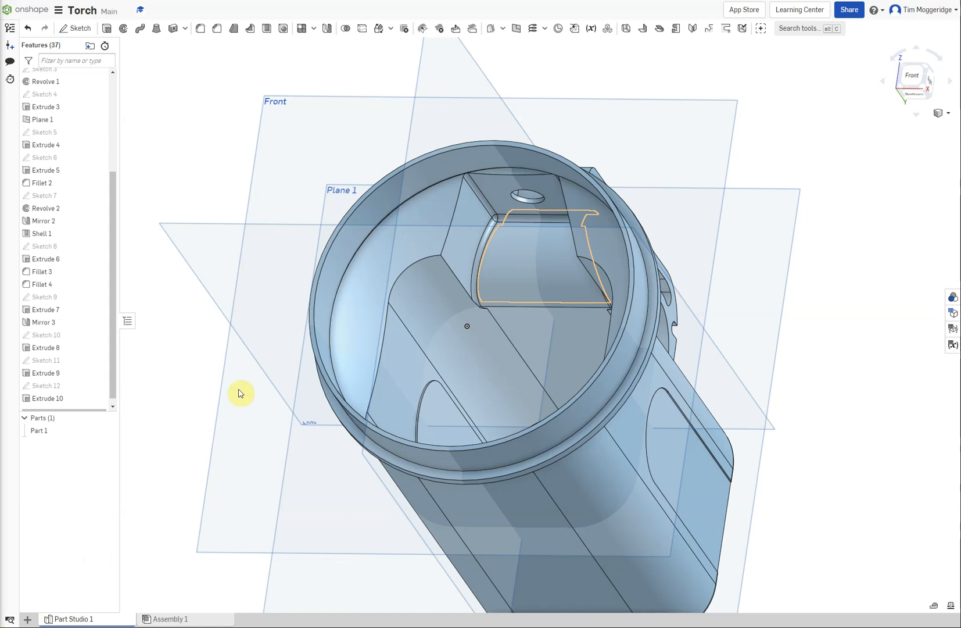
- Create a plane offset 36 mm from the Front plane, with its direction flipped toward the handle
{"action": "right_click", "coordinate": [281, 122]}
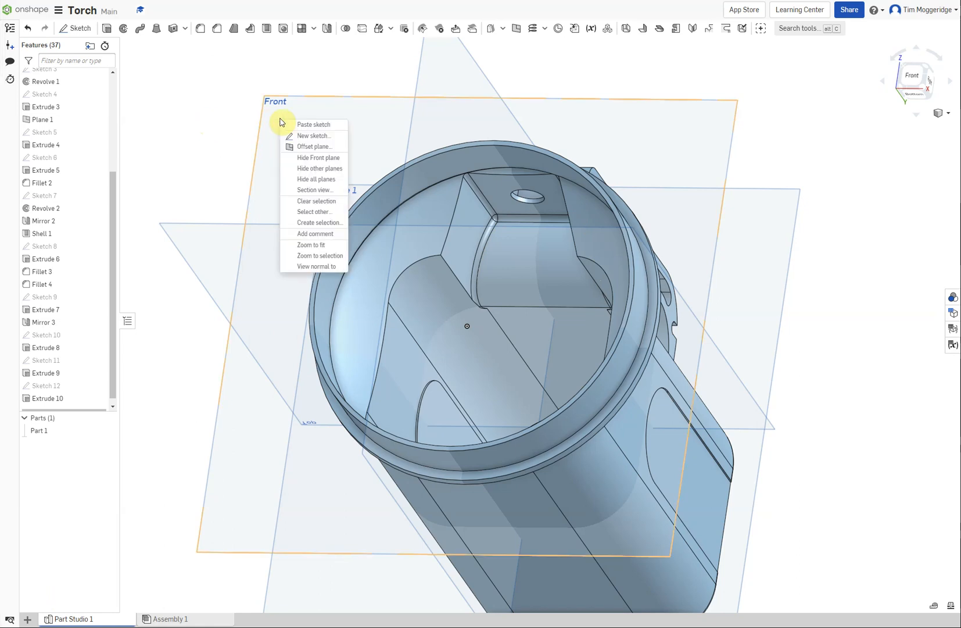
{"action": "left_click", "coordinate": [304, 147]}
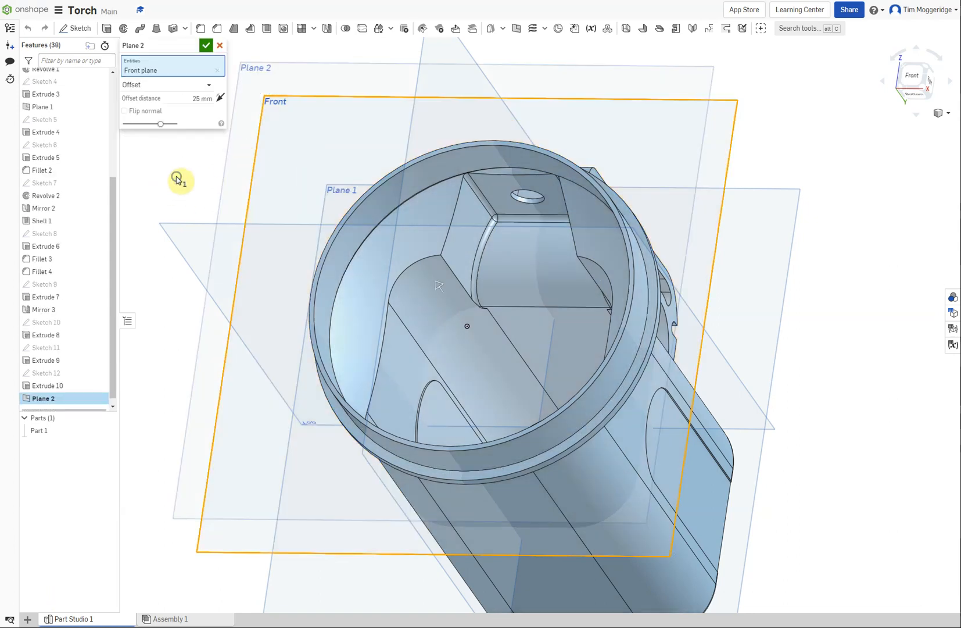
{"action": "right_click_drag", "start_coordinate": [177, 179], "coordinate": [157, 223]}
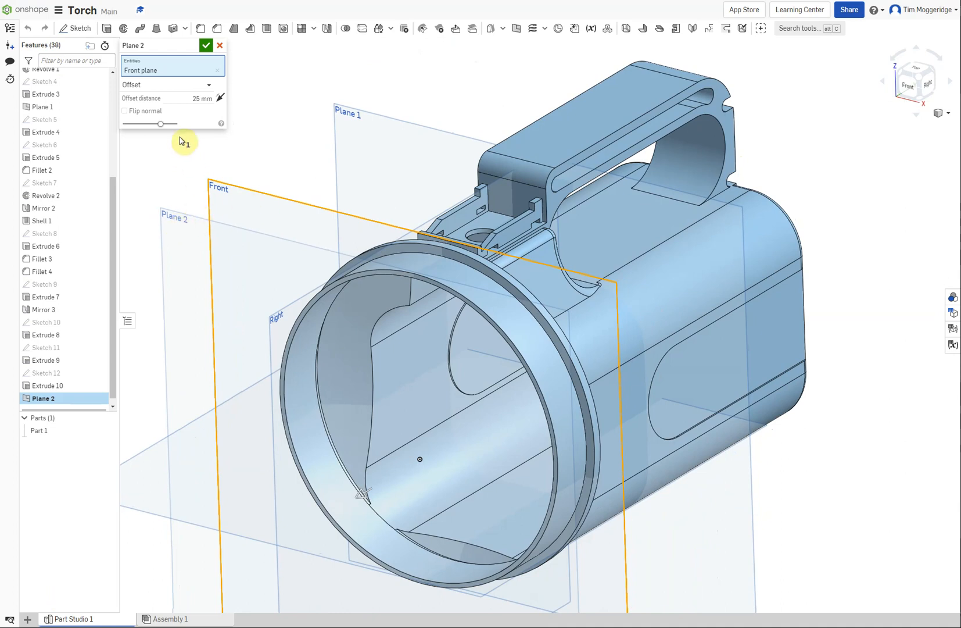
{"action": "left_click", "coordinate": [221, 99]}
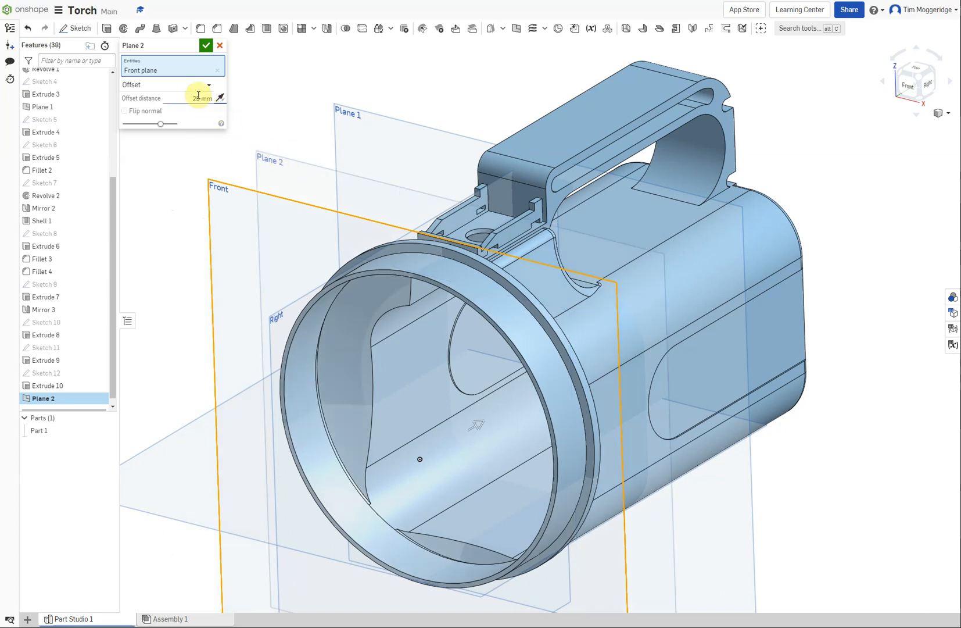
{"action": "left_click", "coordinate": [198, 97]}
{"action": "type", "text": "36"}
{"action": "key", "text": "Return"}
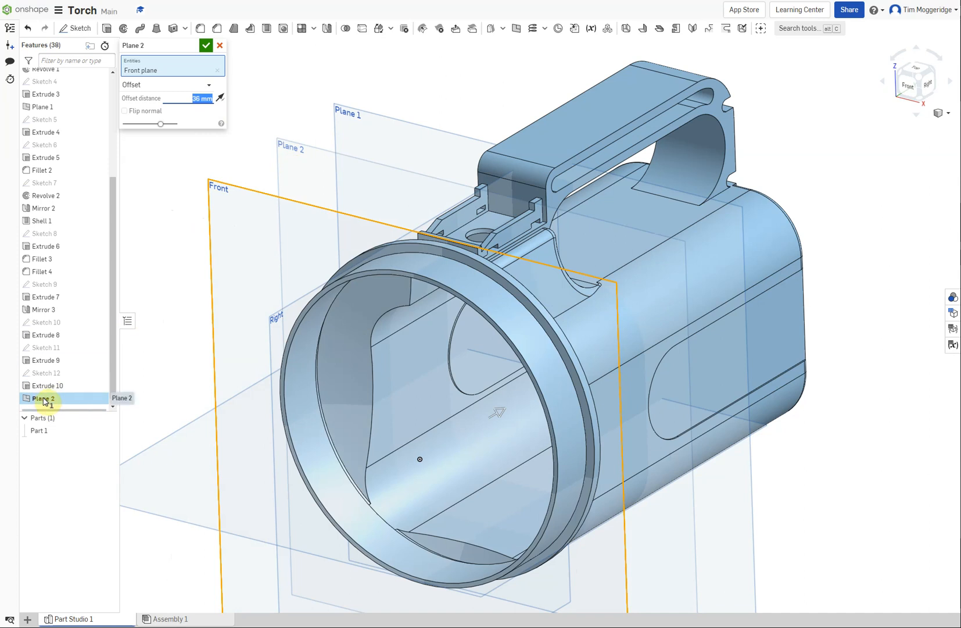
{"action": "left_click", "coordinate": [206, 47]}
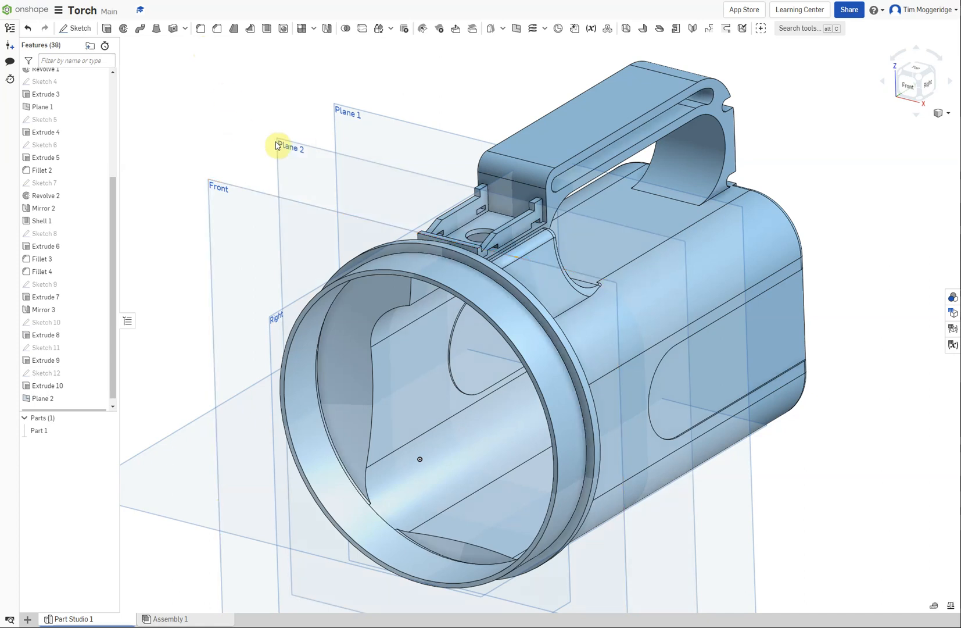
- Rename the new offset plane as "Switch lug plane"
{"action": "right_click", "coordinate": [48, 401]}
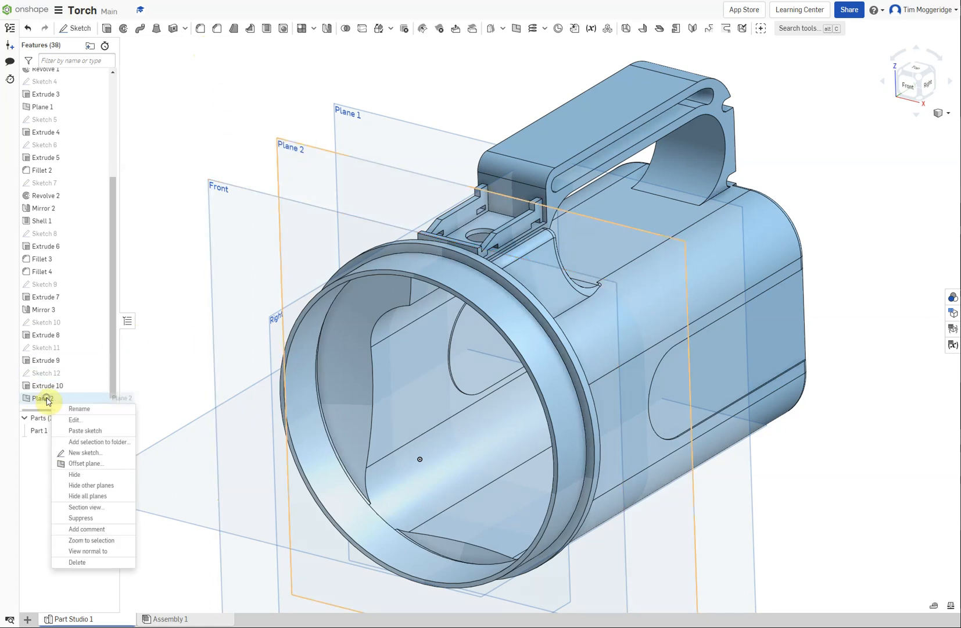
{"action": "left_click", "coordinate": [76, 409]}
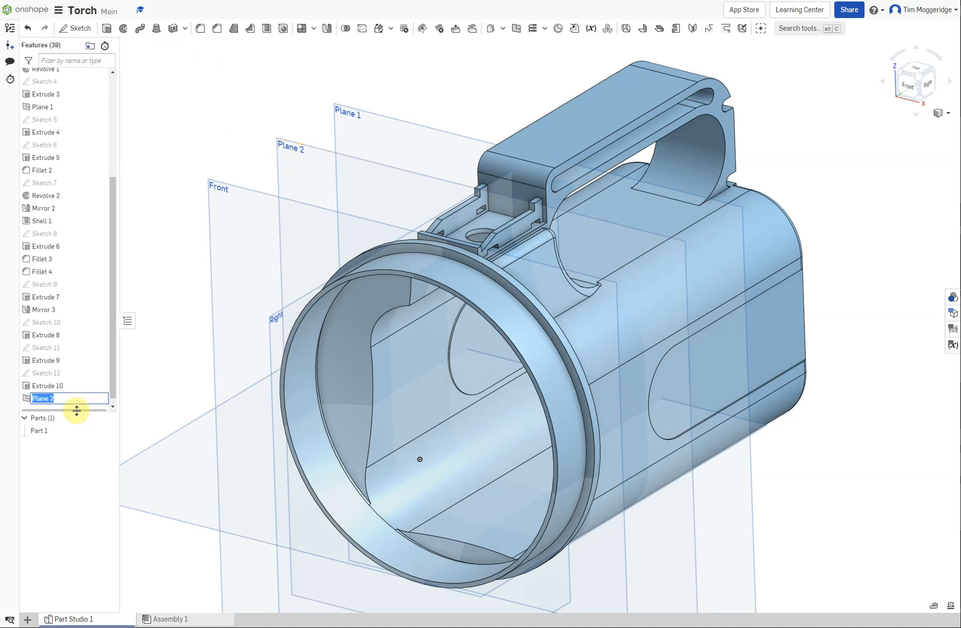
{"action": "type", "text": "Switch lug p"}
{"action": "key", "text": "Return"}
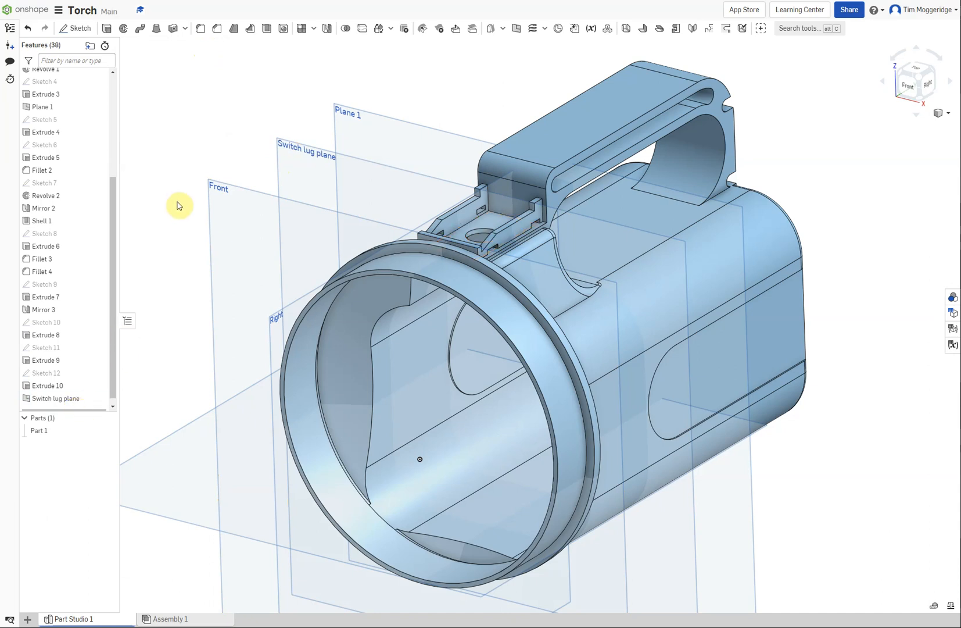
- Start a new sketch on the Switch lug plane, viewed face-on
{"action": "right_click", "coordinate": [298, 175]}
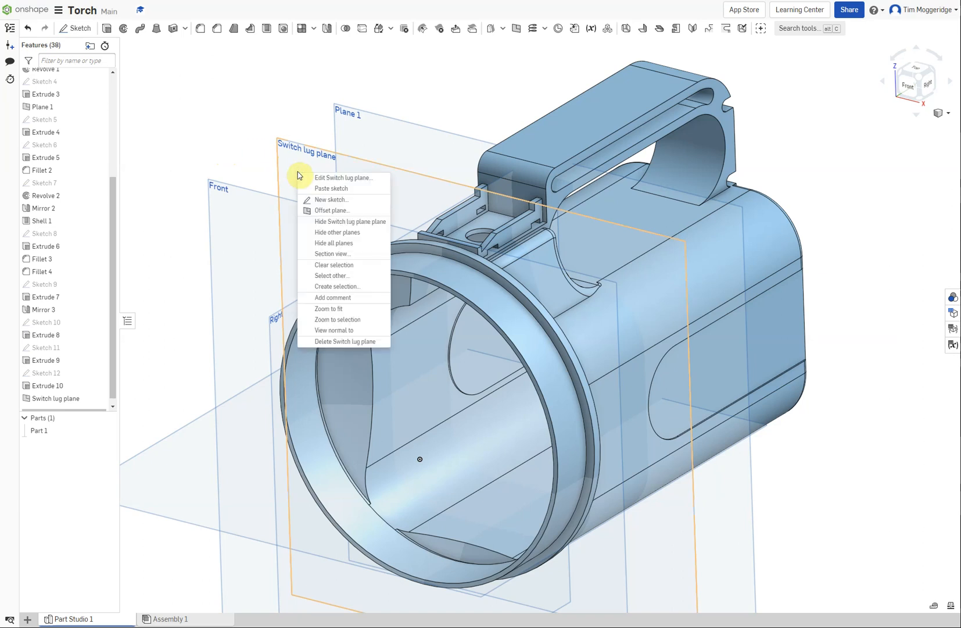
{"action": "left_click", "coordinate": [323, 200]}
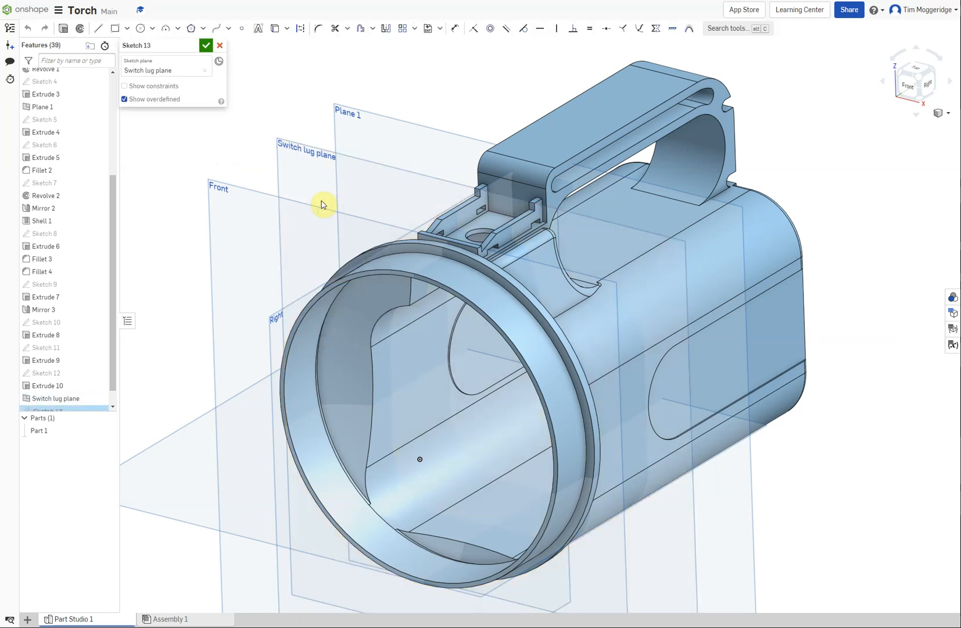
{"action": "key", "text": "n"}
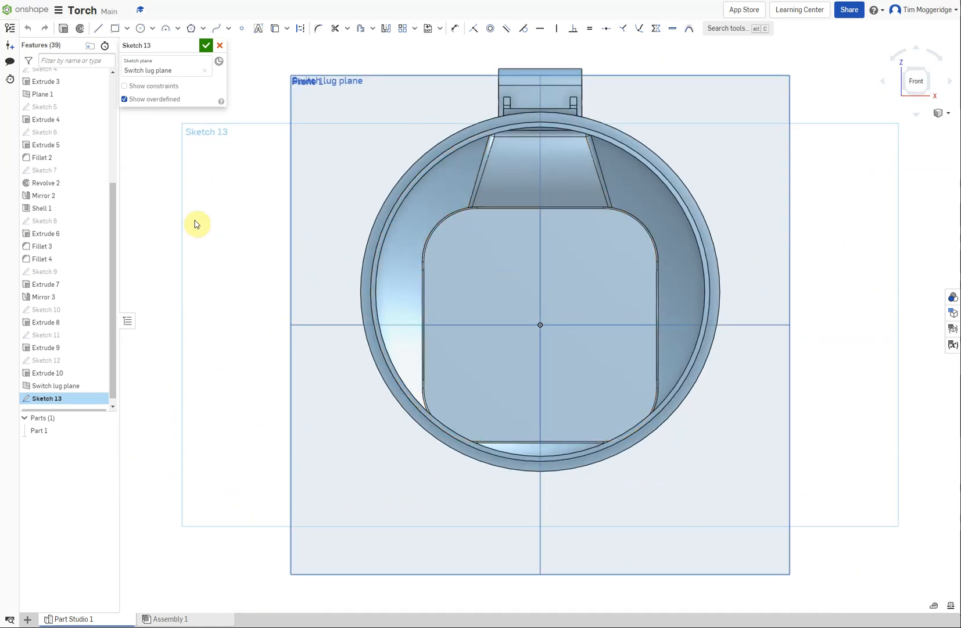
- Sketch a small upright rectangle about 3.2 mm wide, left of the vertical centreline and just above the squared inner opening
{"action": "left_click", "coordinate": [114, 28]}
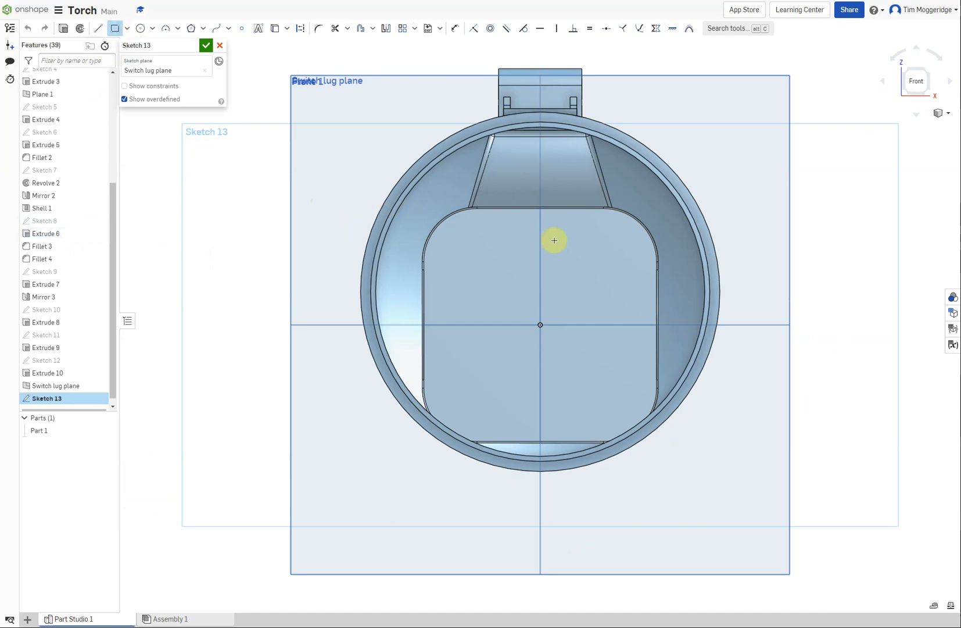
{"action": "left_click", "coordinate": [511, 192]}
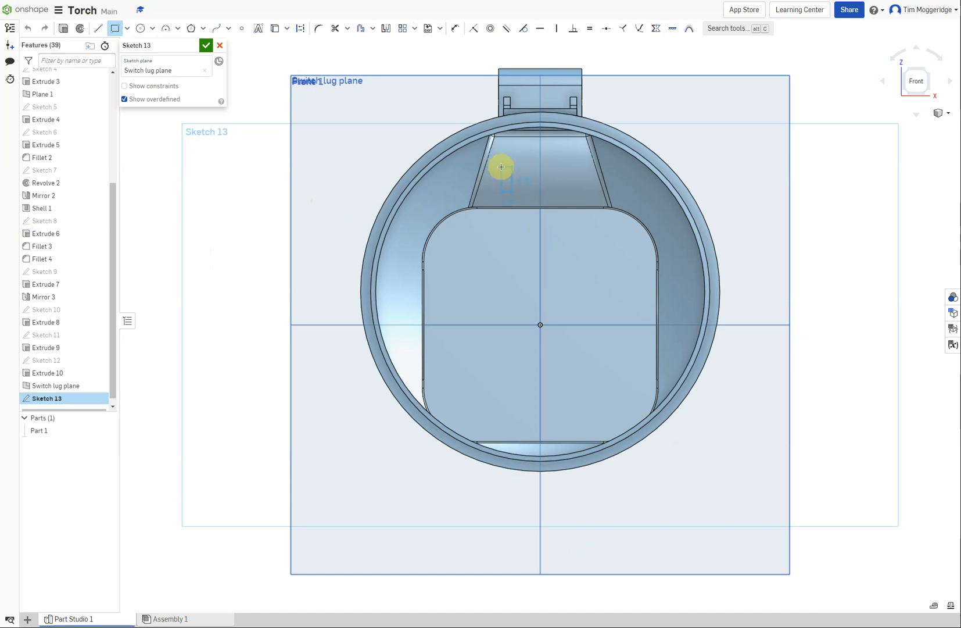
{"action": "left_click", "coordinate": [502, 166]}
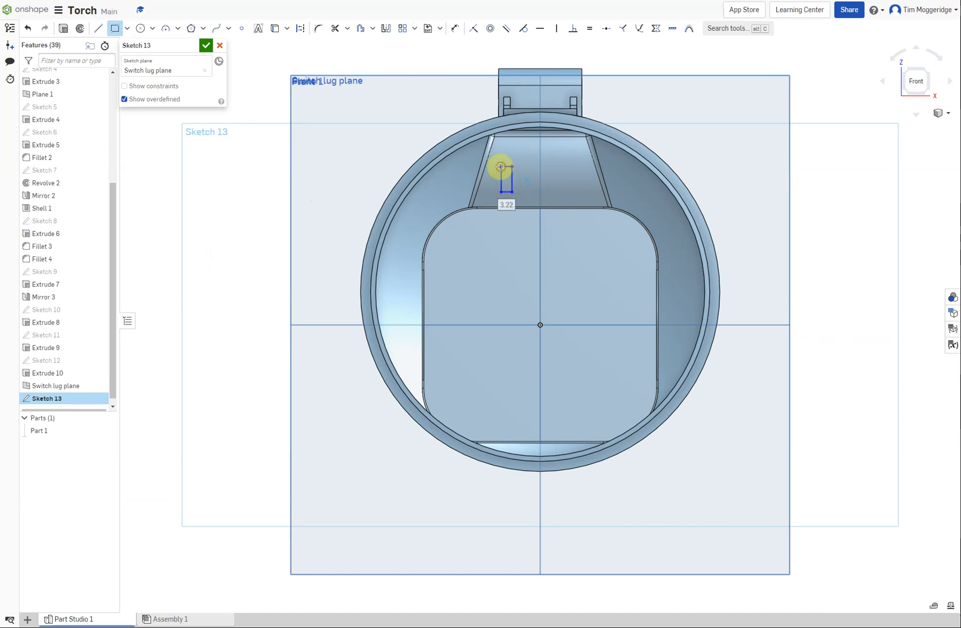
- Dimension the rectangle's left edge 13 mm from the vertical centreline and its bottom edge 2 mm above the squared opening's top edge
{"action": "left_click", "coordinate": [456, 32]}
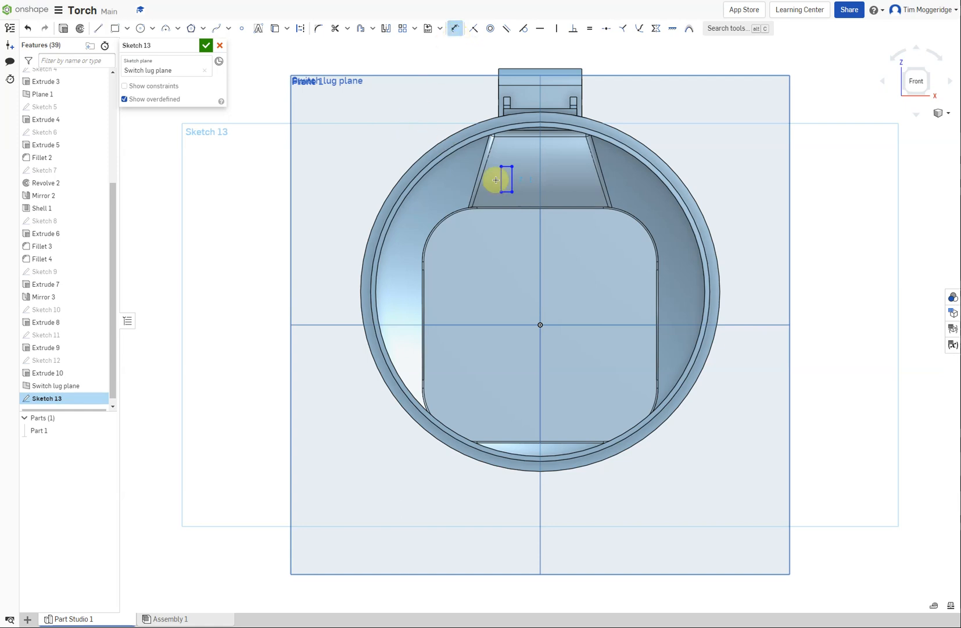
{"action": "left_click", "coordinate": [502, 179]}
{"action": "left_click", "coordinate": [540, 150]}
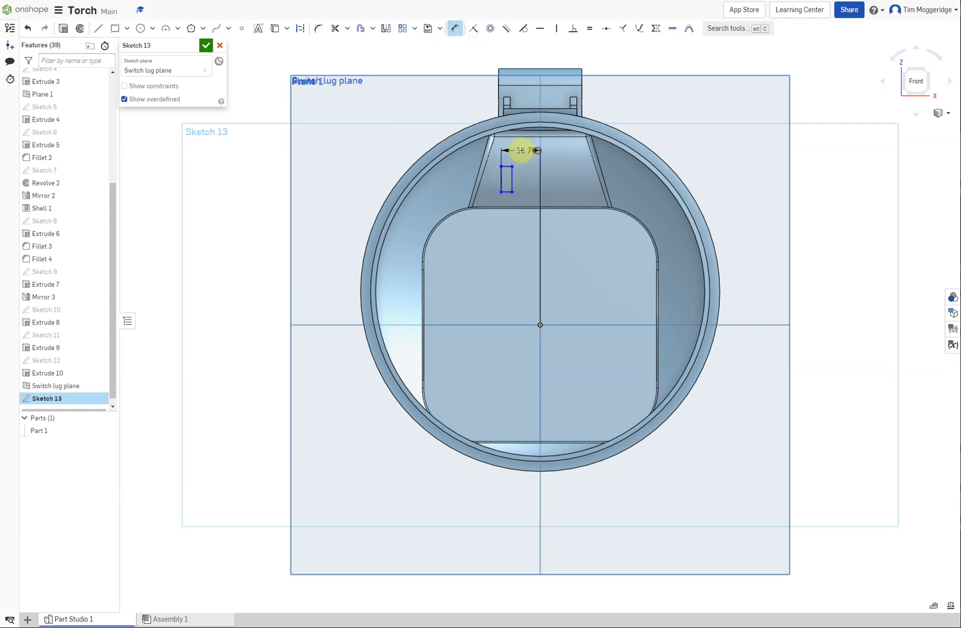
{"action": "left_click", "coordinate": [520, 147]}
{"action": "type", "text": "13"}
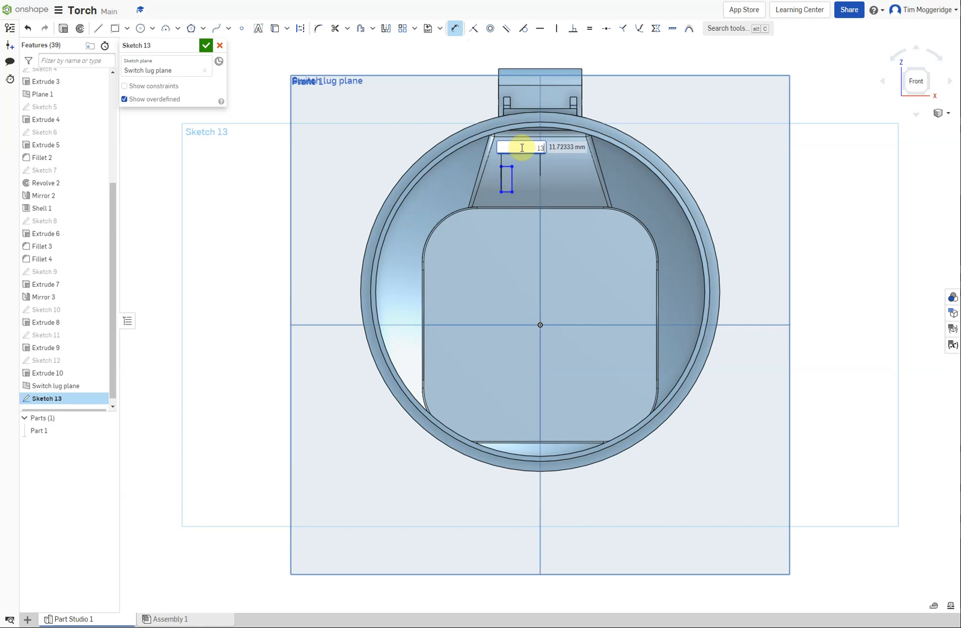
{"action": "key", "text": "Return"}
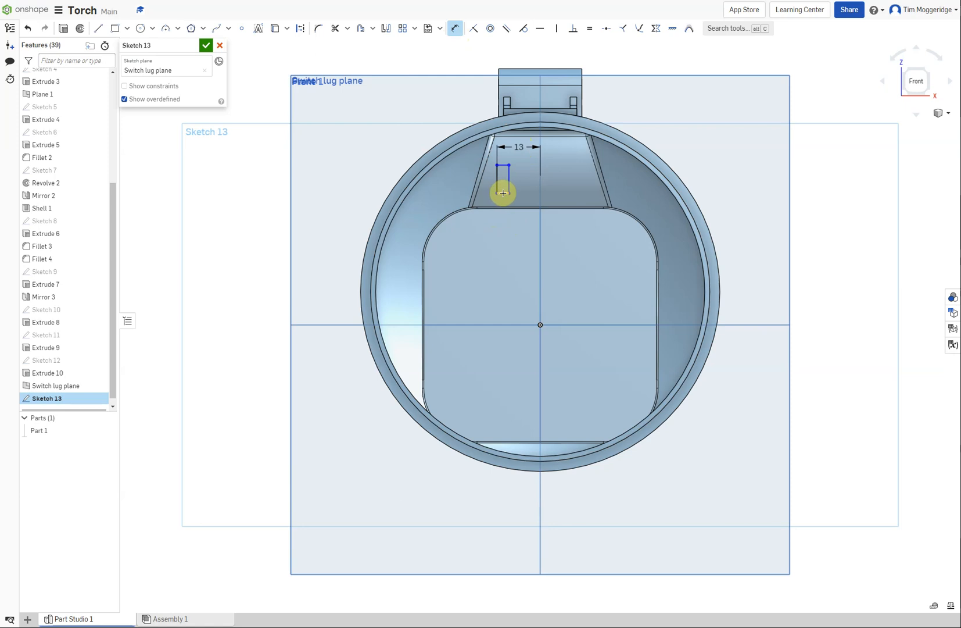
{"action": "left_click", "coordinate": [503, 193]}
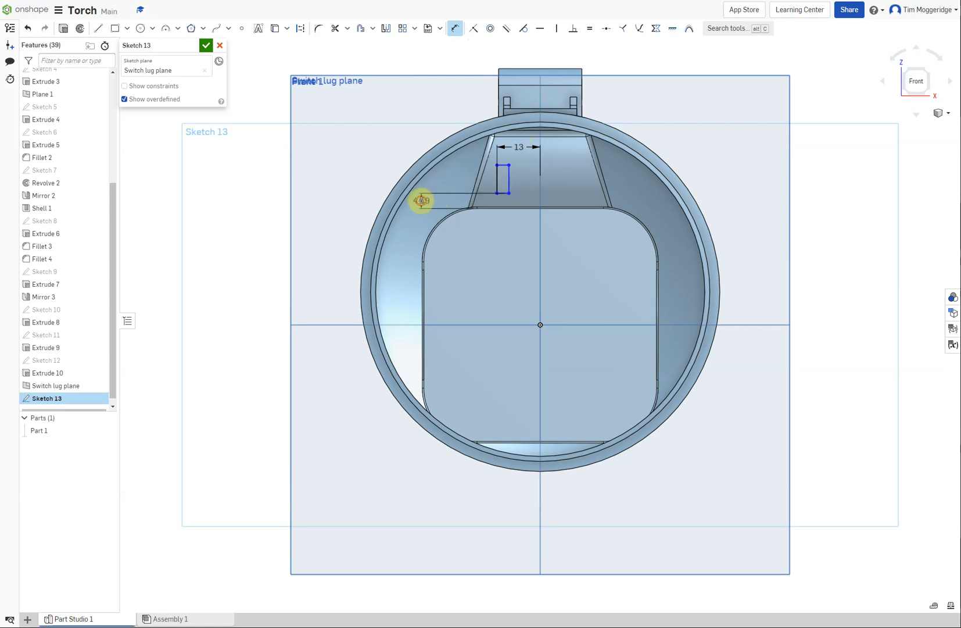
{"action": "double_click", "coordinate": [421, 200]}
{"action": "type", "text": "2"}
{"action": "key", "text": "Return"}
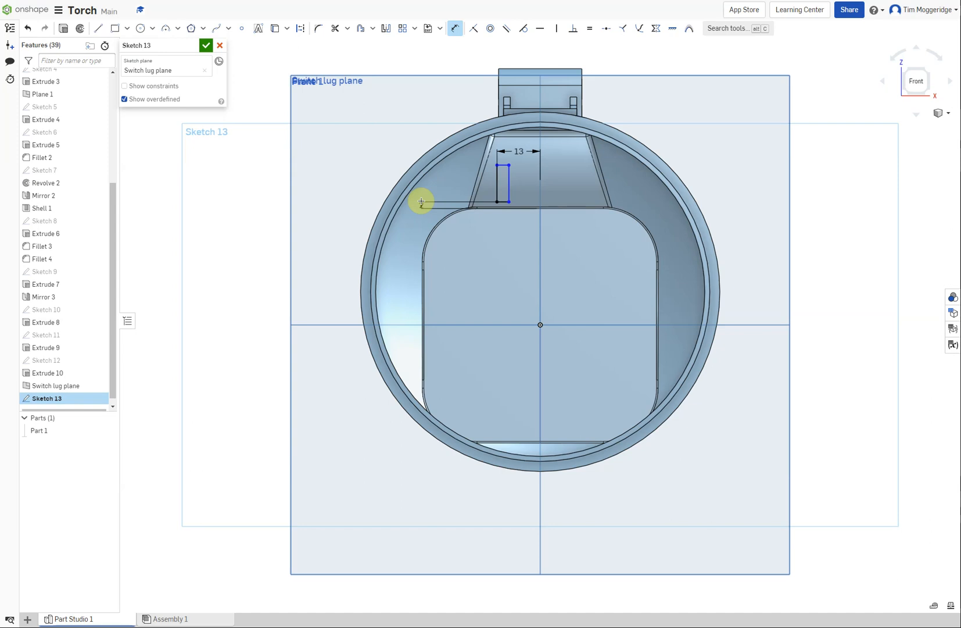
- Dimension the rectangle 6 mm high and 2 mm wide
{"action": "left_click", "coordinate": [496, 184]}
{"action": "left_click", "coordinate": [452, 185]}
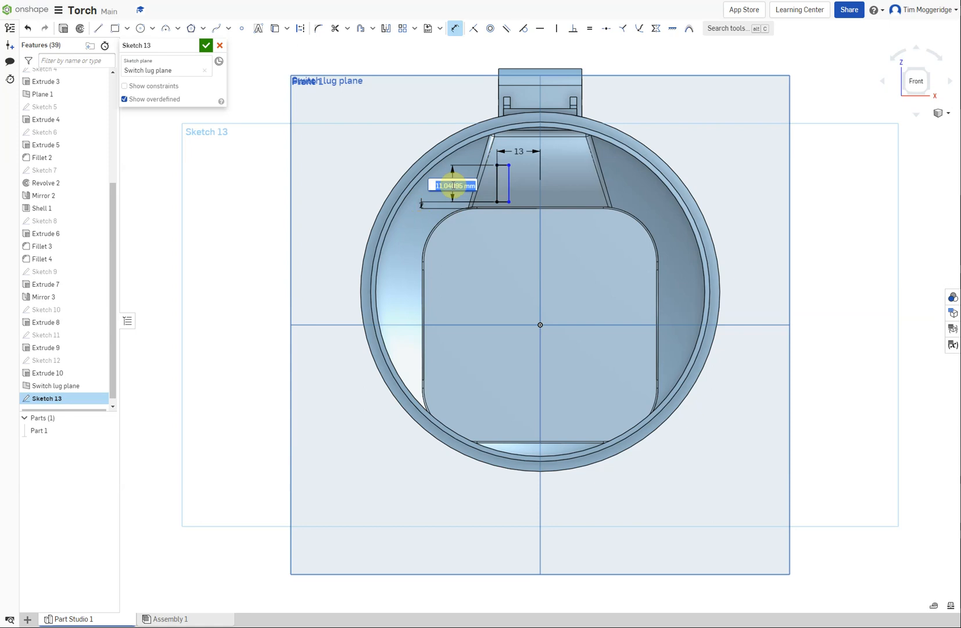
{"action": "type", "text": "6"}
{"action": "key", "text": "Return"}
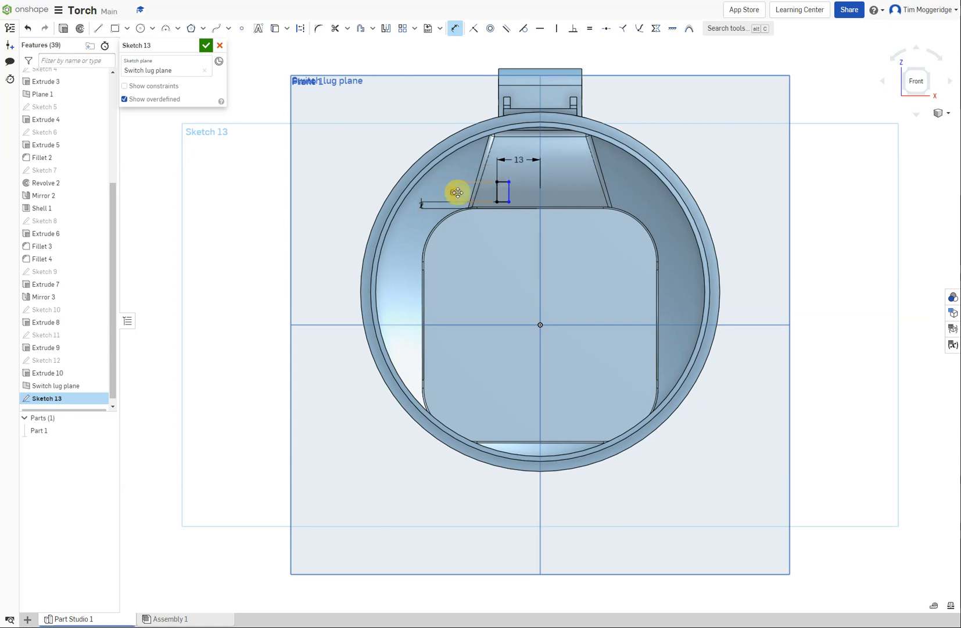
{"action": "left_click", "coordinate": [501, 177]}
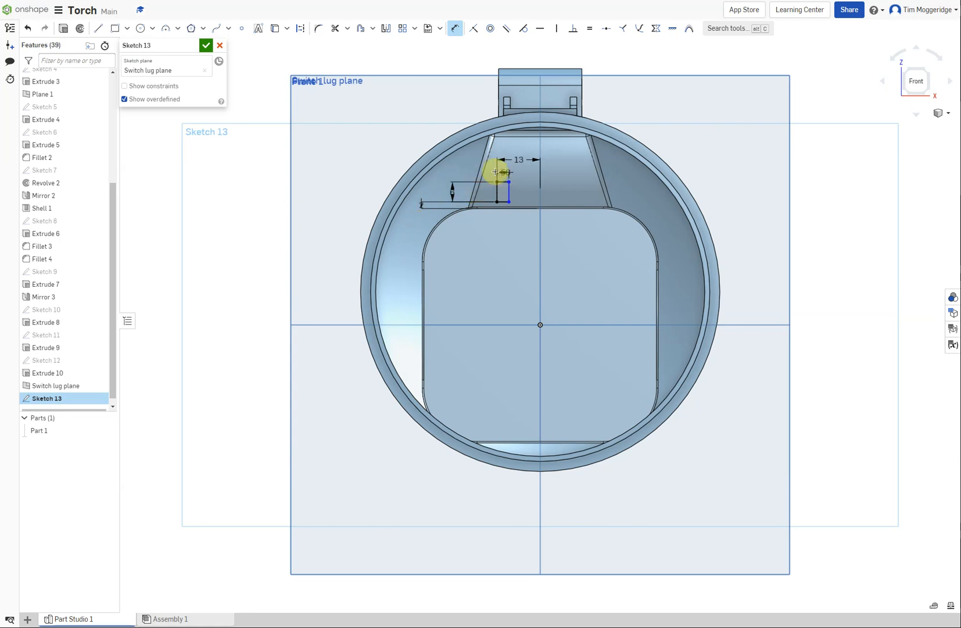
{"action": "left_click", "coordinate": [460, 168]}
{"action": "type", "text": "2"}
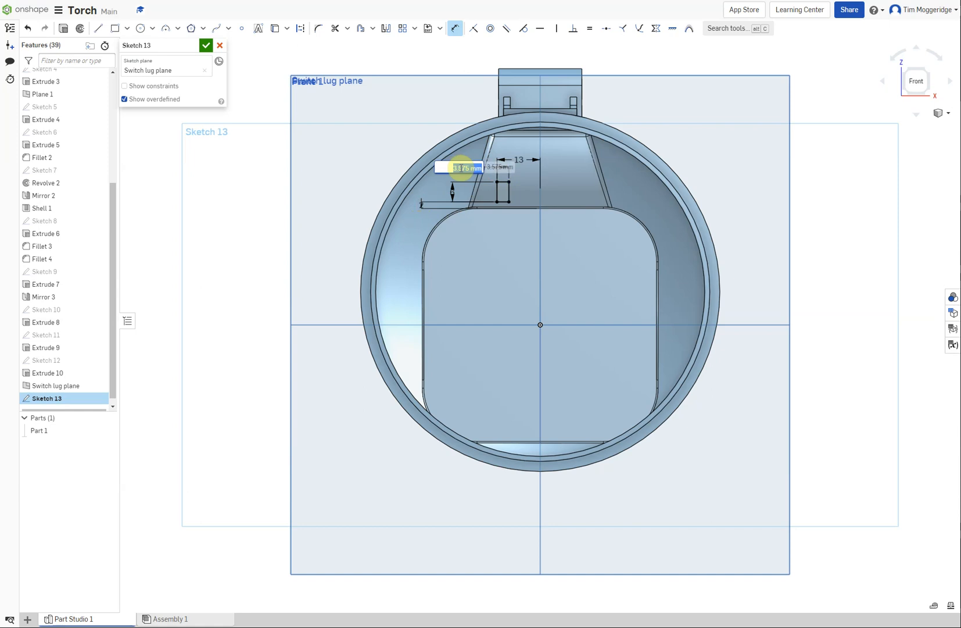
{"action": "key", "text": "Return"}
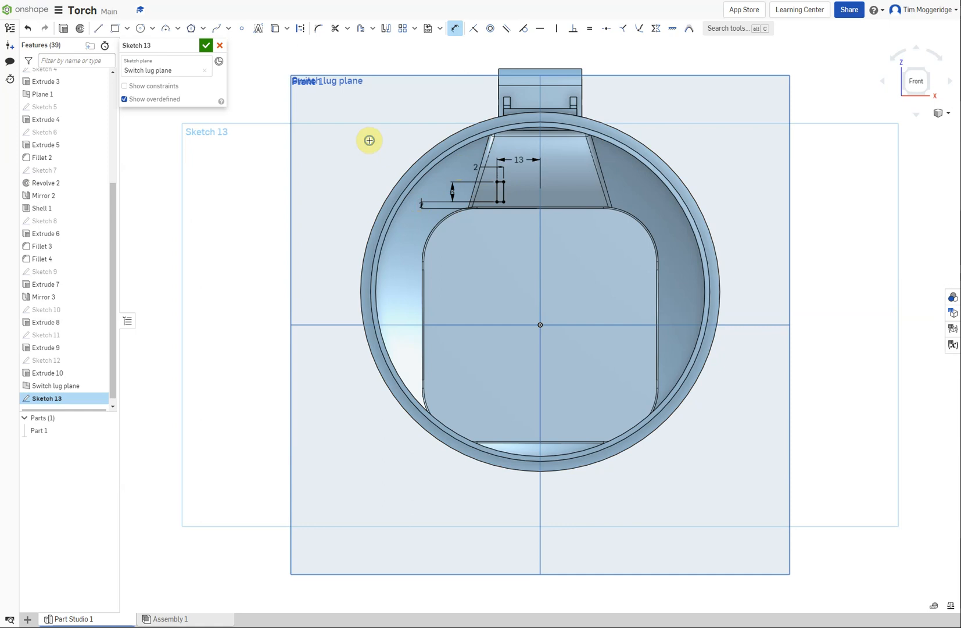
- Extrude the rectangle as an Add in the reversed direction with the Up to next end condition
{"action": "right_click_drag", "start_coordinate": [369, 140], "coordinate": [353, 145]}
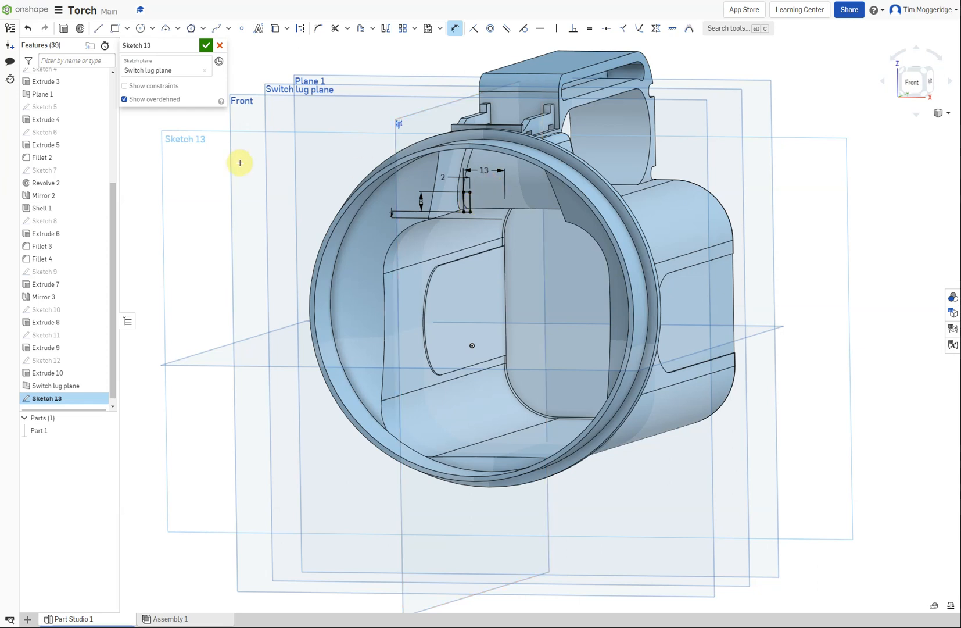
{"action": "left_click", "coordinate": [63, 29]}
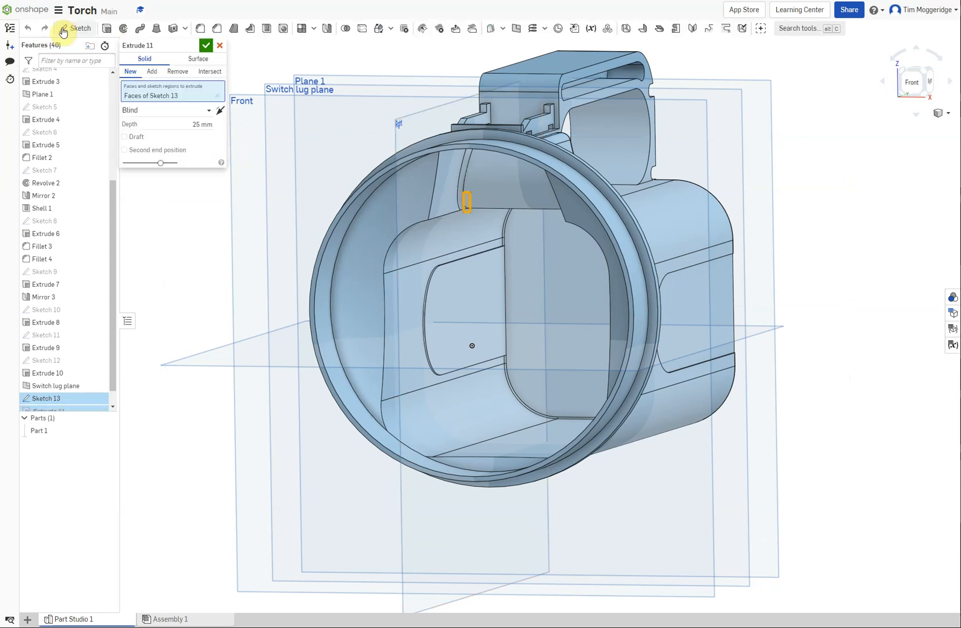
{"action": "left_click", "coordinate": [220, 112]}
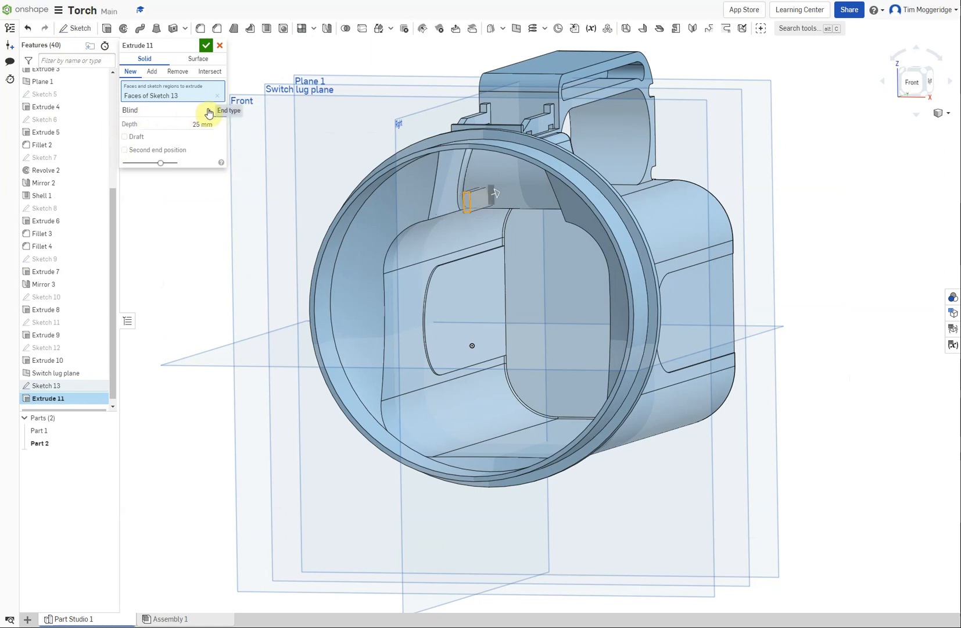
{"action": "left_click", "coordinate": [209, 110]}
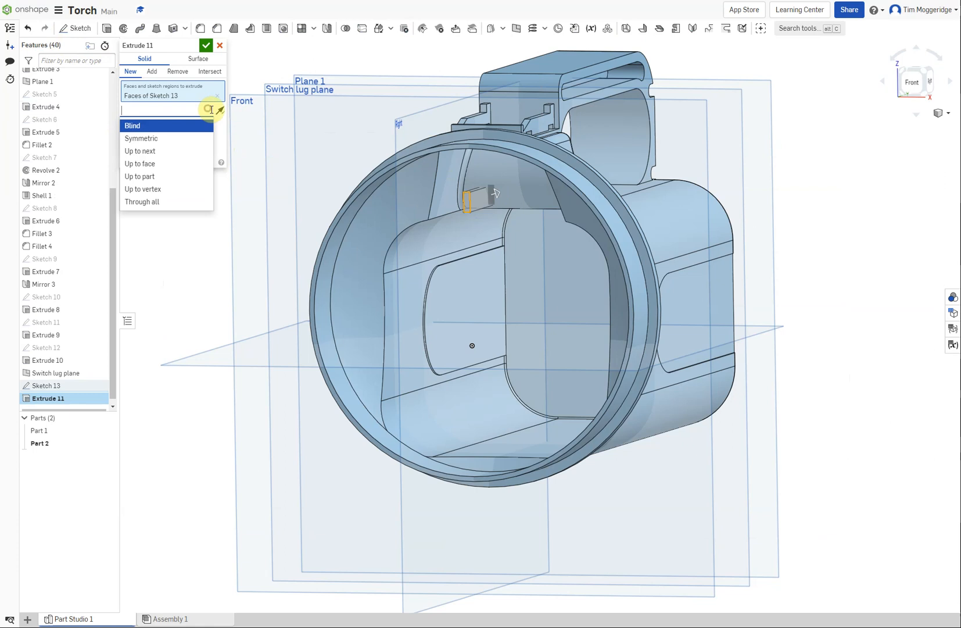
{"action": "left_click", "coordinate": [147, 151]}
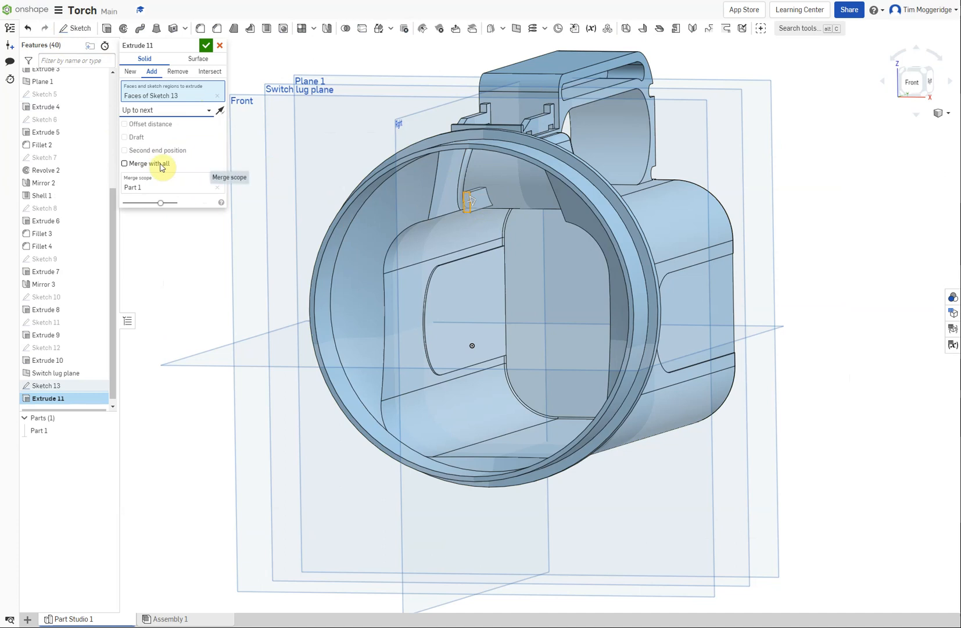
- Apply a 1 degree draft that widens the lug toward the body wall and finish the extrusion
{"action": "left_click", "coordinate": [132, 138]}
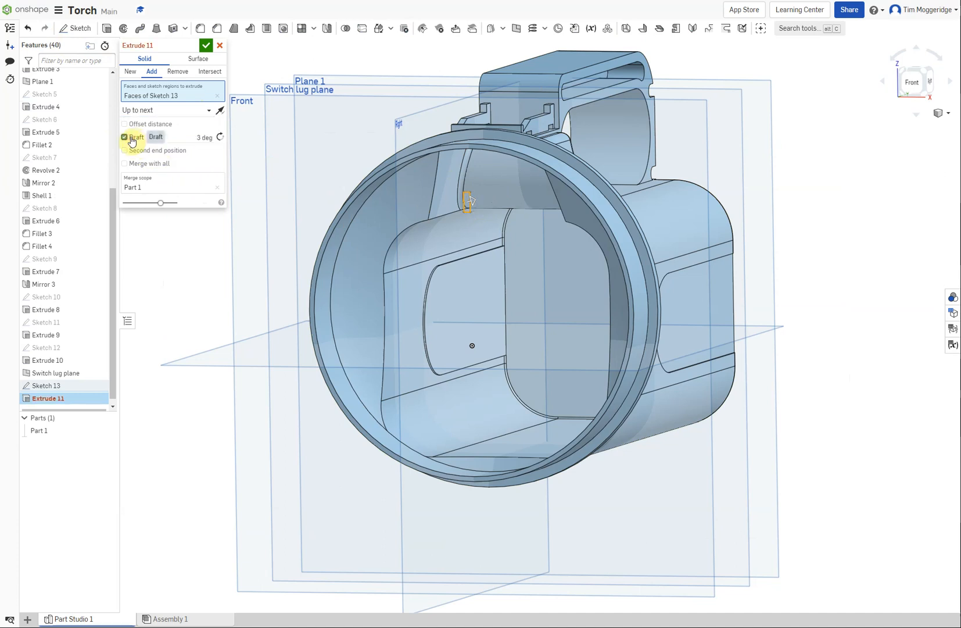
{"action": "left_click", "coordinate": [202, 138]}
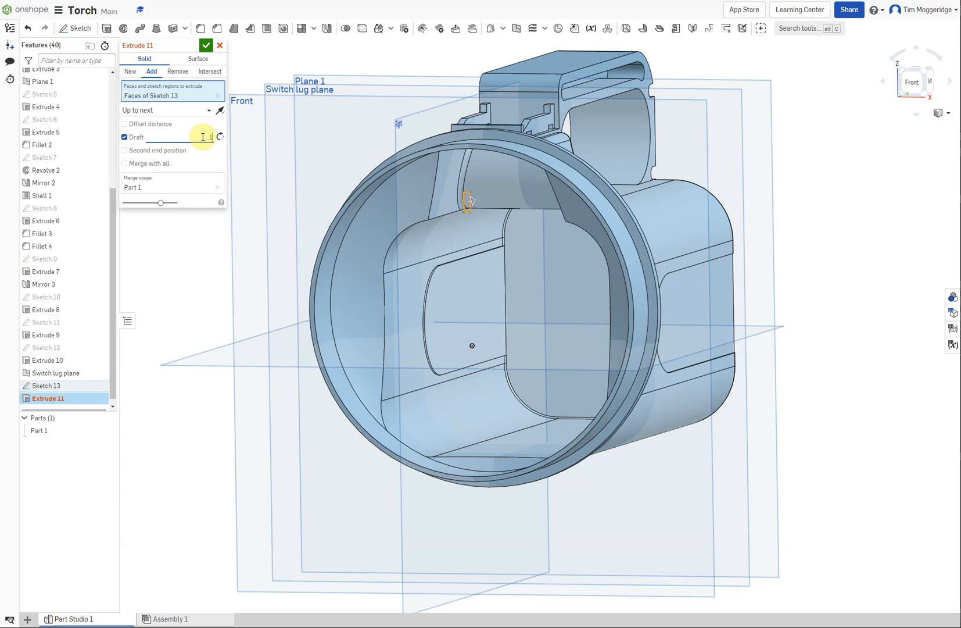
{"action": "type", "text": "1"}
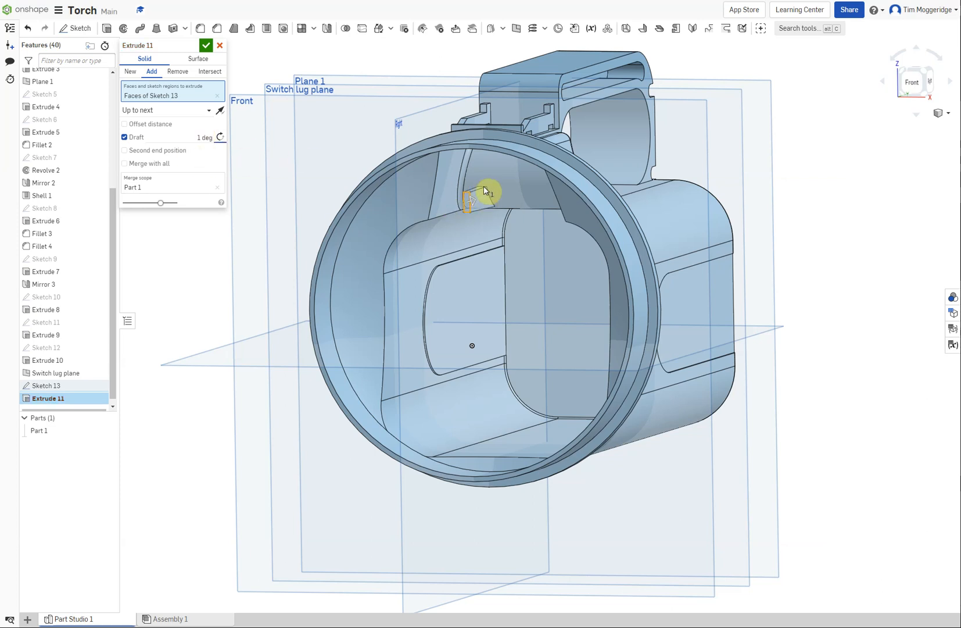
{"action": "left_click", "coordinate": [221, 138]}
{"action": "left_click", "coordinate": [222, 139]}
{"action": "left_click", "coordinate": [207, 46]}
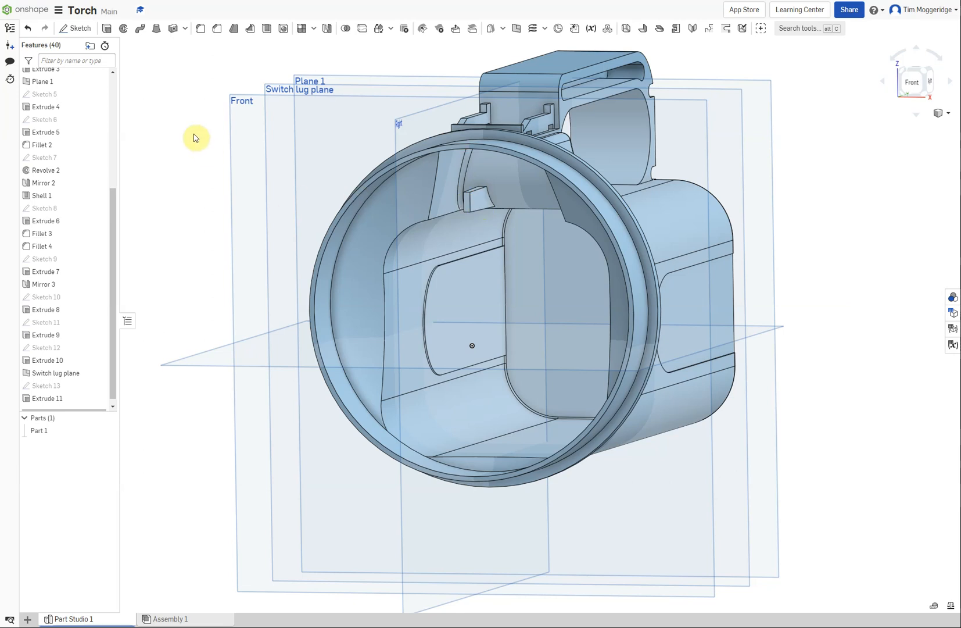
- Mirror the lug extrusion (Extrude 11) across the Right plane with a Feature mirror
{"action": "right_click_drag", "start_coordinate": [193, 136], "coordinate": [165, 156]}
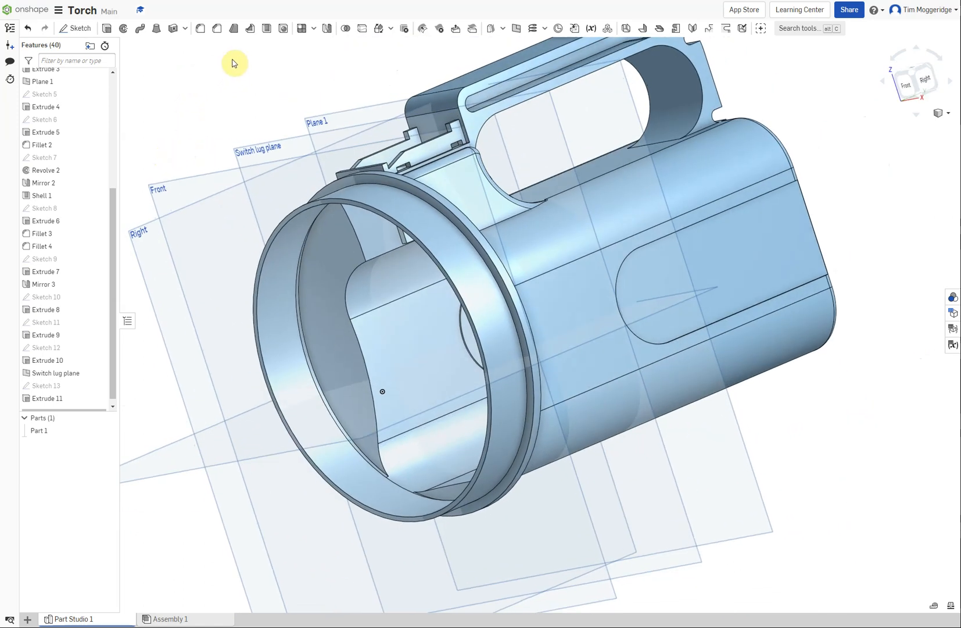
{"action": "left_click", "coordinate": [328, 30]}
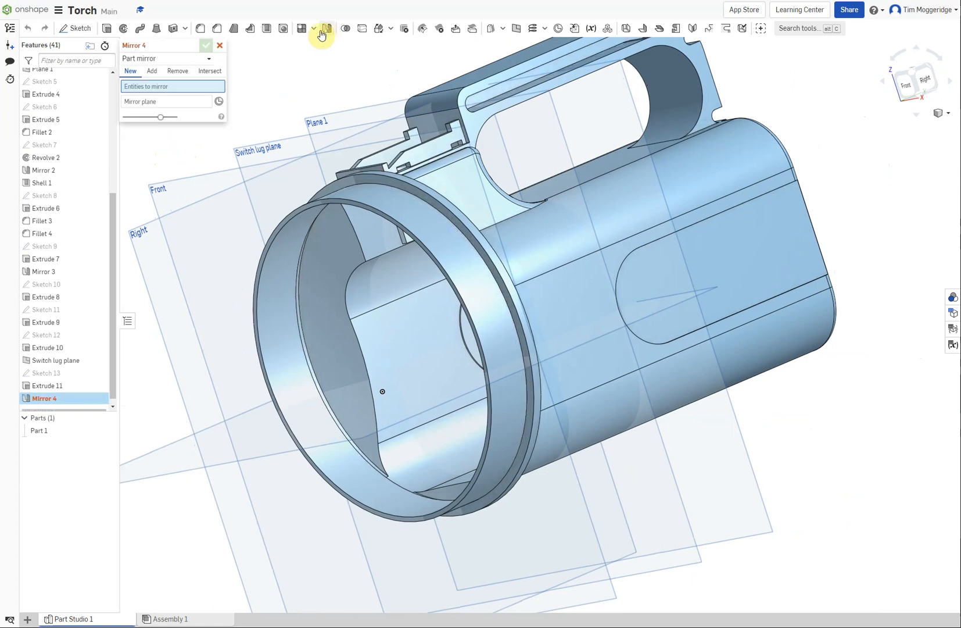
{"action": "left_click", "coordinate": [140, 59]}
{"action": "left_click", "coordinate": [145, 87]}
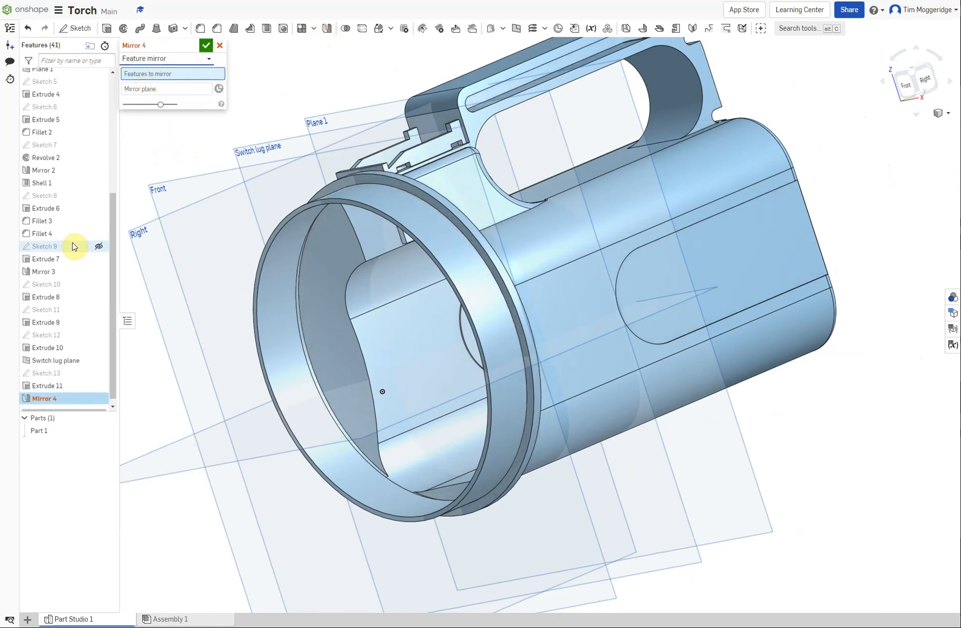
{"action": "left_click", "coordinate": [51, 388]}
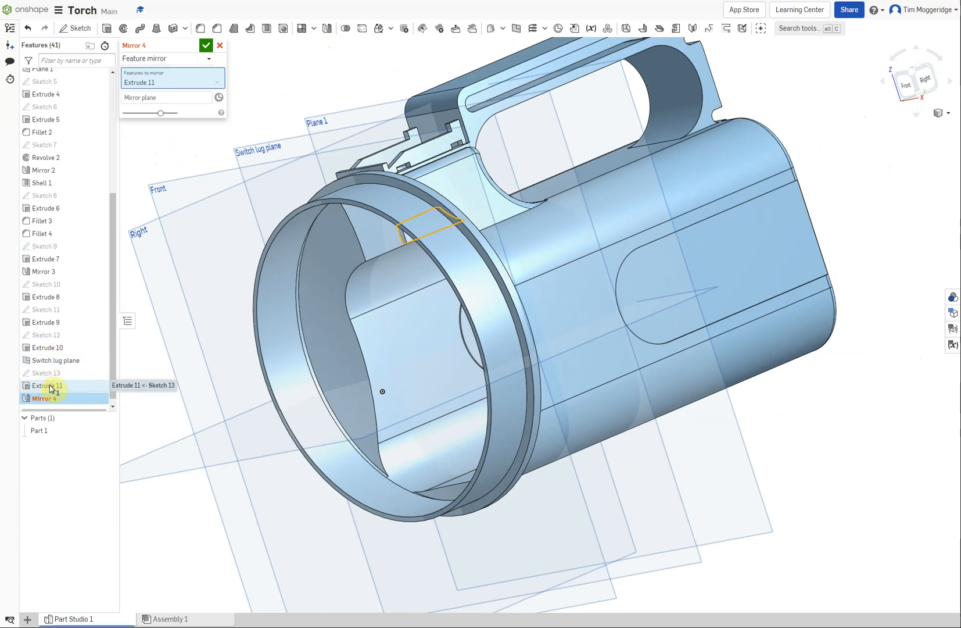
{"action": "left_click", "coordinate": [132, 98]}
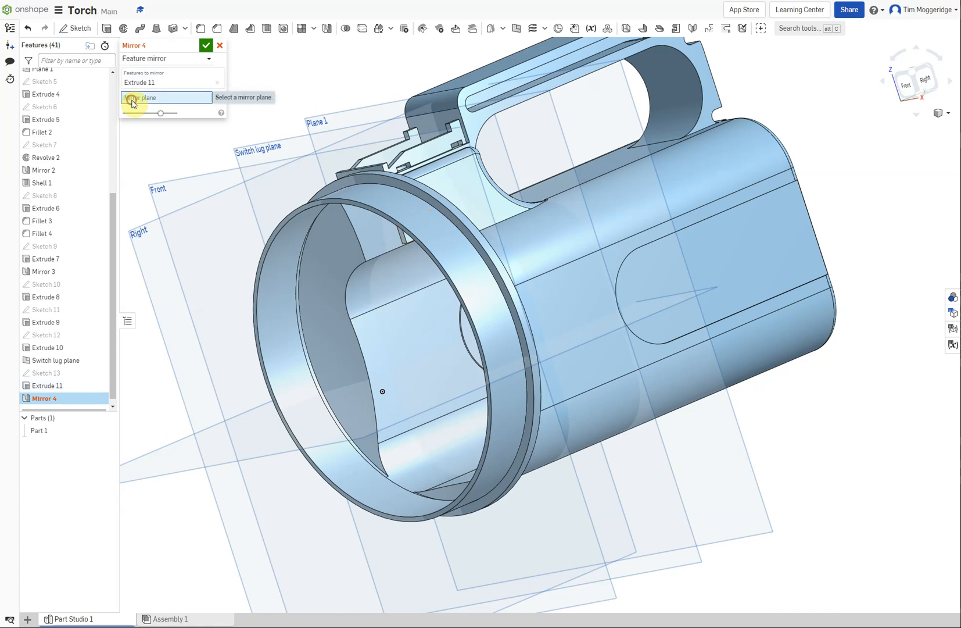
{"action": "left_click", "coordinate": [144, 254]}
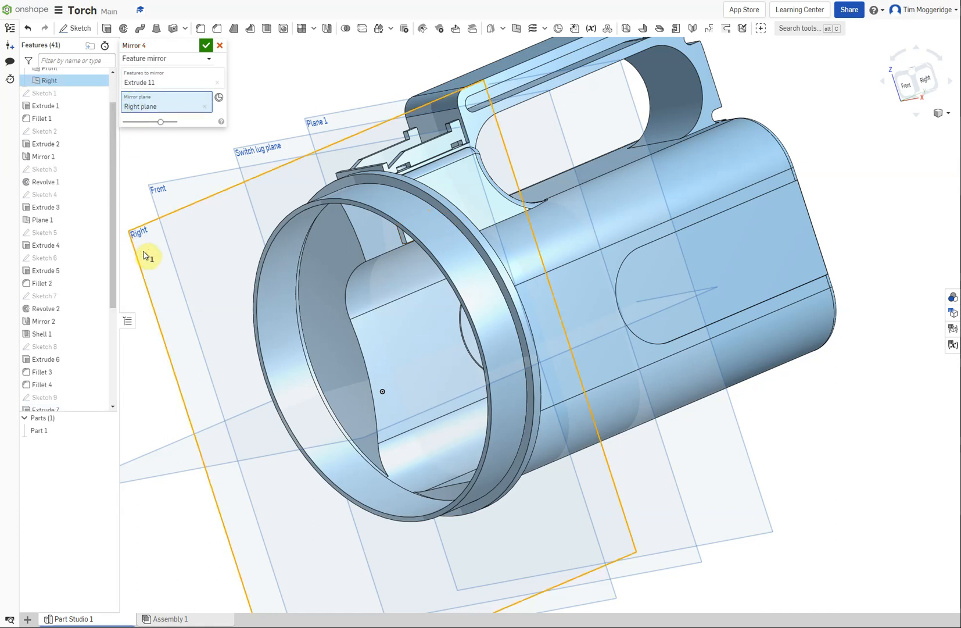
{"action": "right_click_drag", "start_coordinate": [146, 163], "coordinate": [202, 157]}
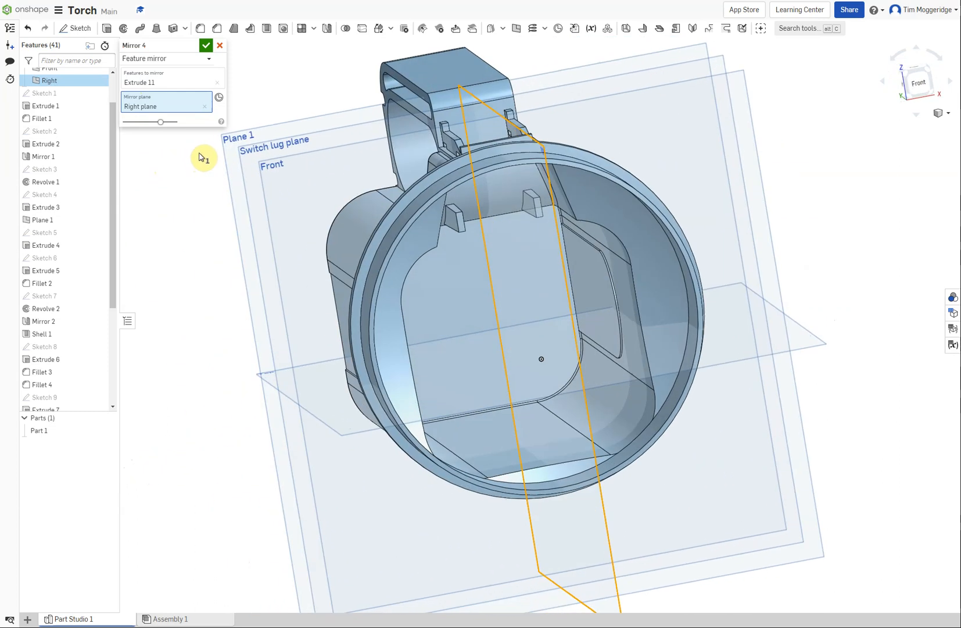
{"action": "left_click", "coordinate": [207, 46]}
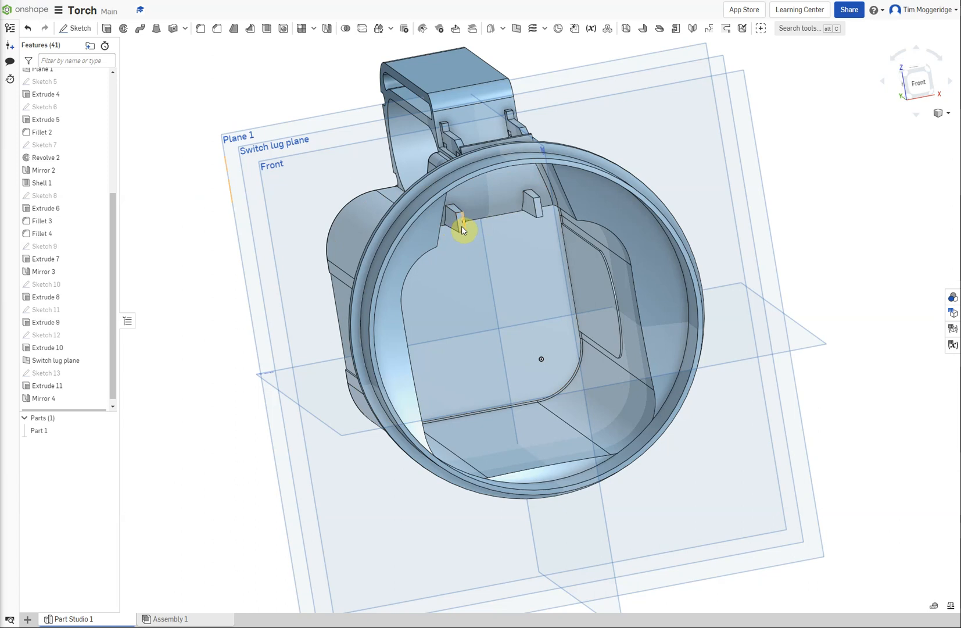
- Start a new sketch on the front face of the original left lug, viewed face-on
{"action": "scroll", "coordinate": [462, 230], "scroll_direction": "up", "scroll_amount": 5}
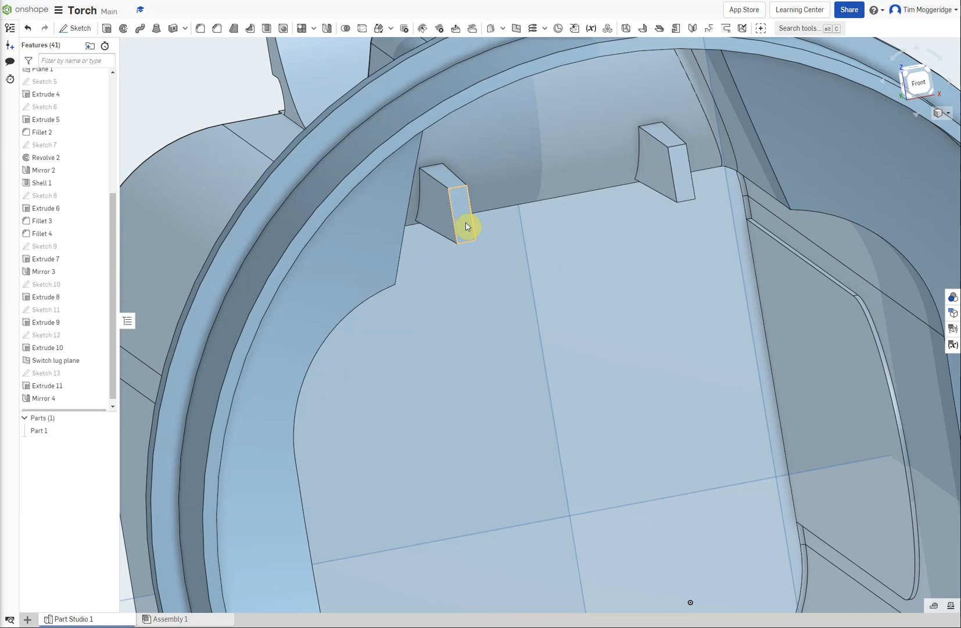
{"action": "right_click", "coordinate": [466, 224]}
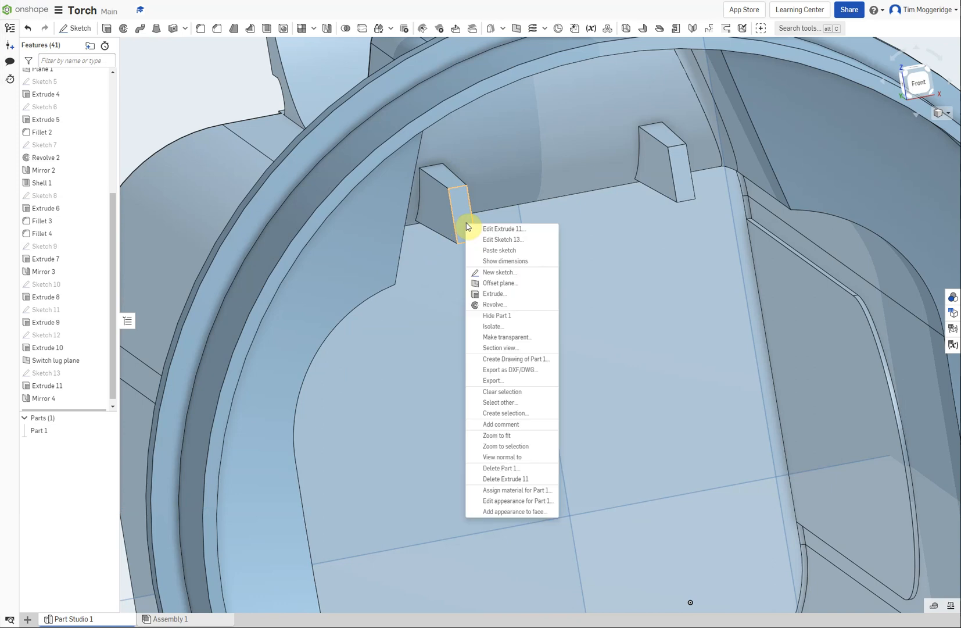
{"action": "left_click", "coordinate": [496, 276]}
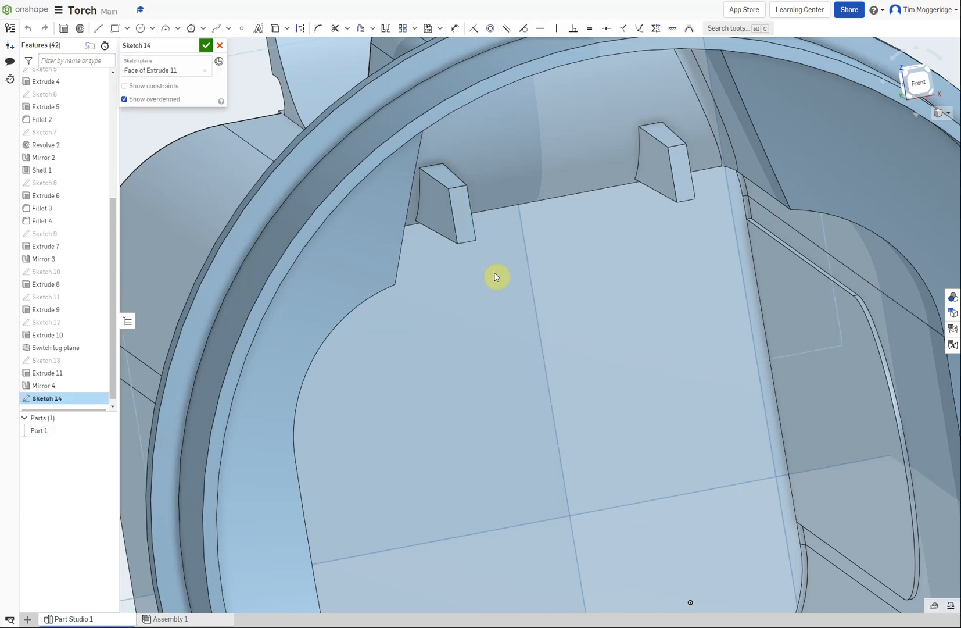
{"action": "key", "text": "n"}
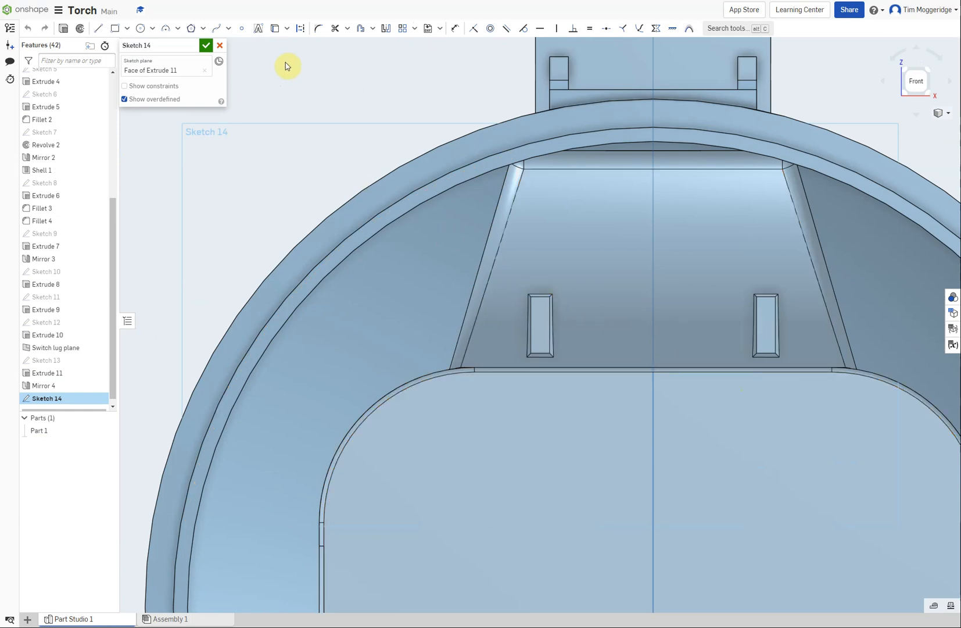
- Sketch a center-point rectangle about 32 mm by 2.5 mm across both switch lugs, centred on the vertical centreline
{"action": "left_click", "coordinate": [127, 28]}
{"action": "left_click", "coordinate": [119, 61]}
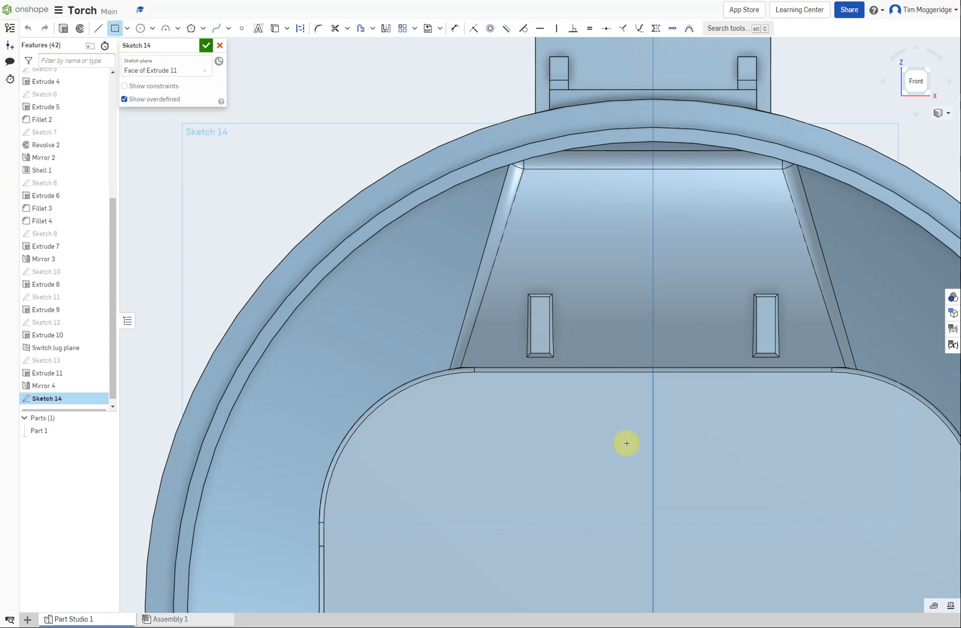
{"action": "left_click", "coordinate": [653, 324]}
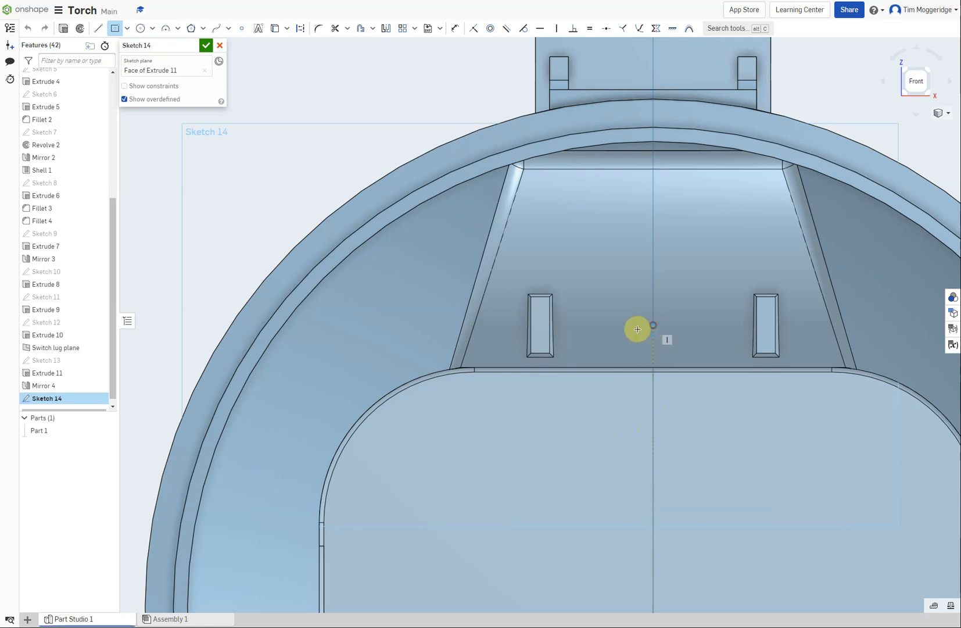
{"action": "left_click", "coordinate": [502, 336]}
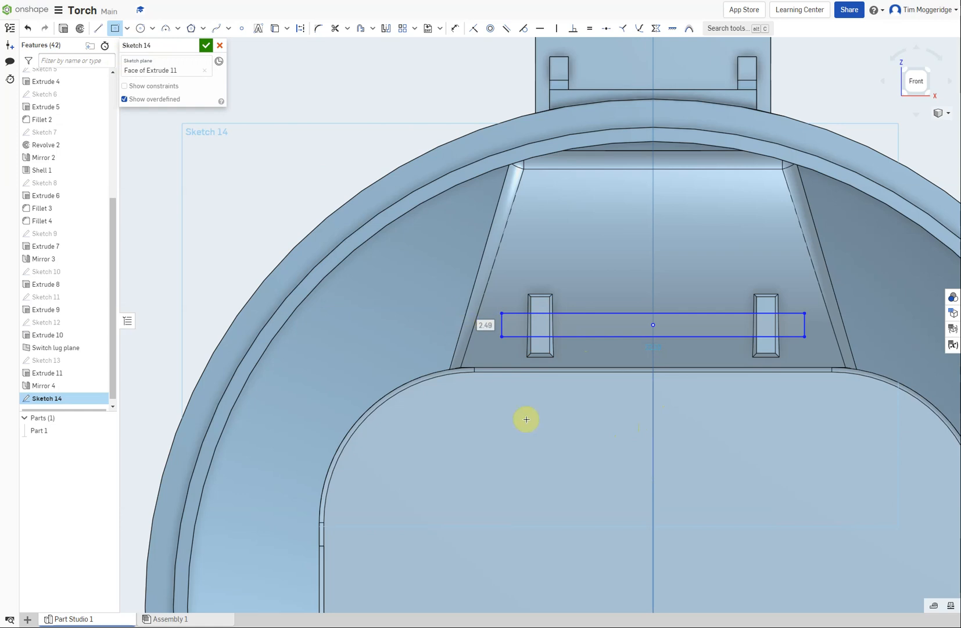
- Dimension the rectangle's centre point 5 mm above the horizontal body edge below the lugs
{"action": "left_click", "coordinate": [457, 30]}
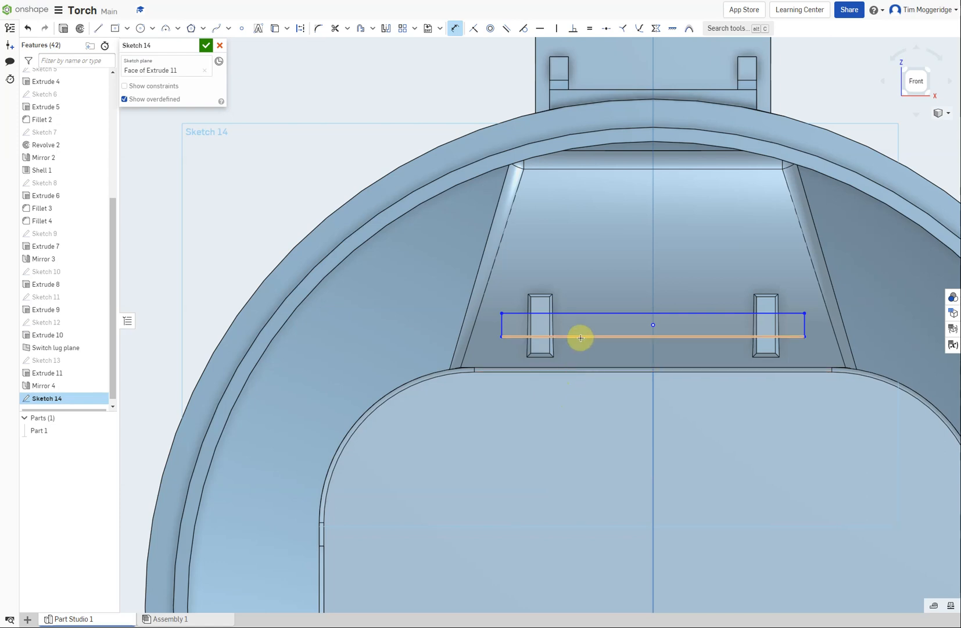
{"action": "left_click", "coordinate": [653, 325]}
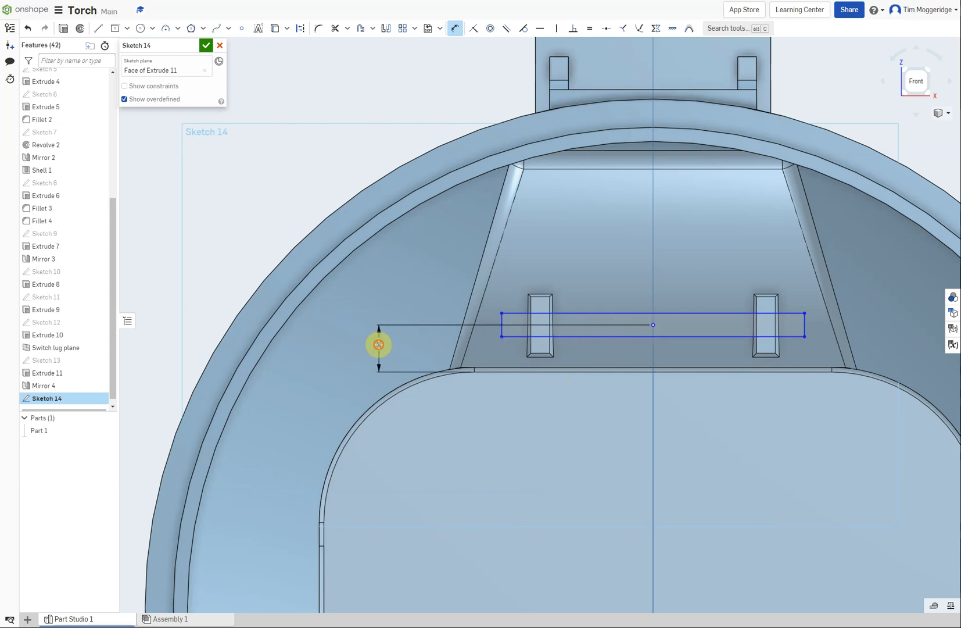
{"action": "left_click", "coordinate": [385, 344]}
{"action": "type", "text": "5"}
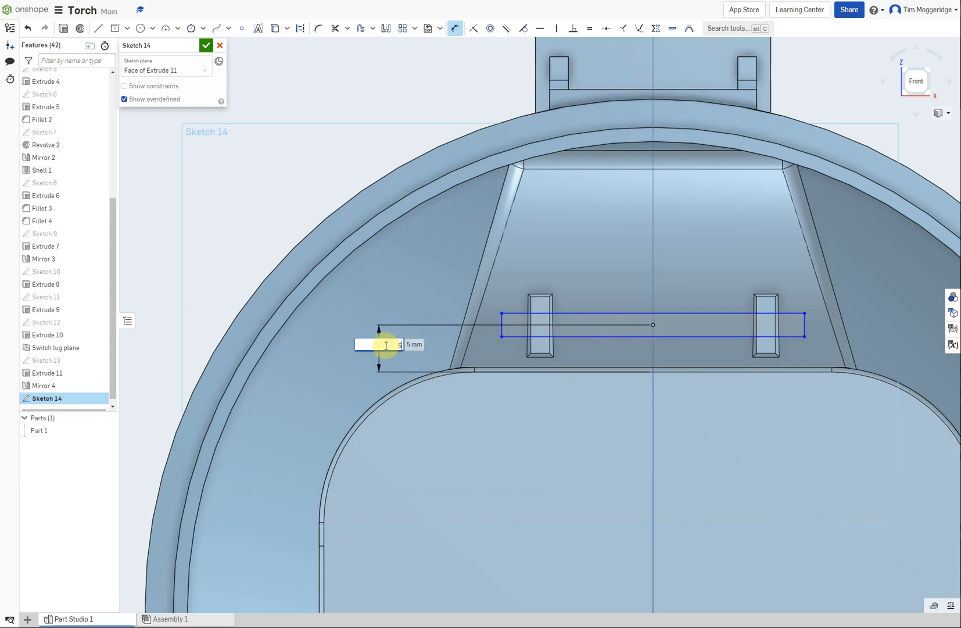
{"action": "key", "text": "Return"}
- Dimension the rectangle 30 mm wide and 2 mm high
{"action": "left_click", "coordinate": [601, 314]}
{"action": "left_click", "coordinate": [640, 242]}
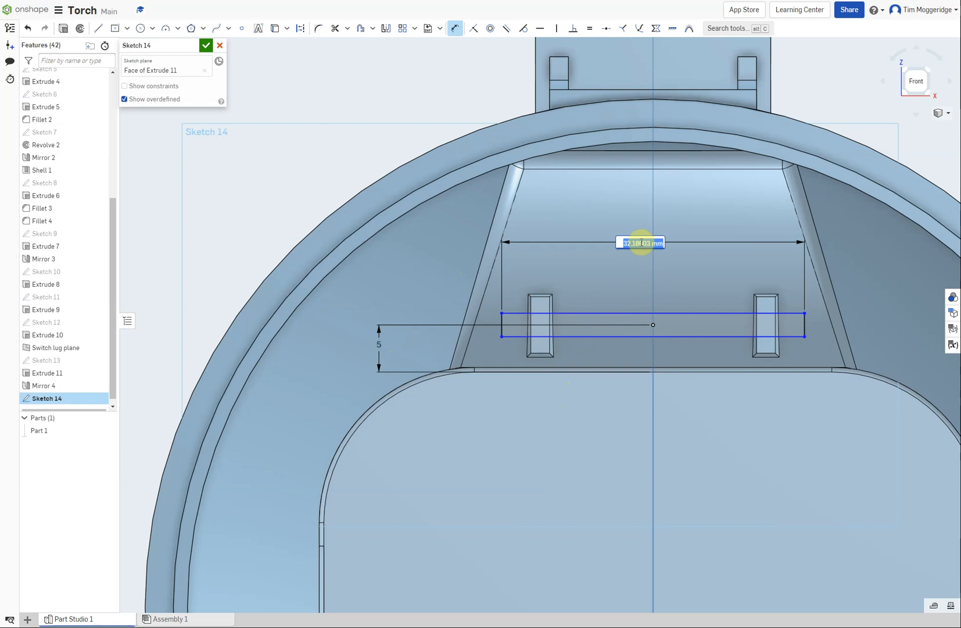
{"action": "type", "text": "30"}
{"action": "key", "text": "Return"}
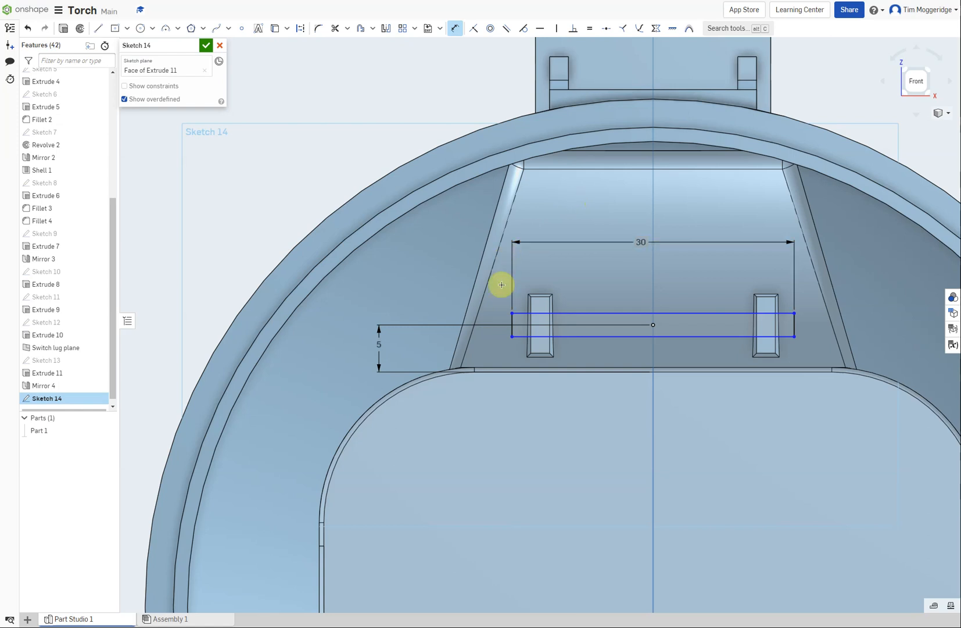
{"action": "left_click", "coordinate": [512, 320]}
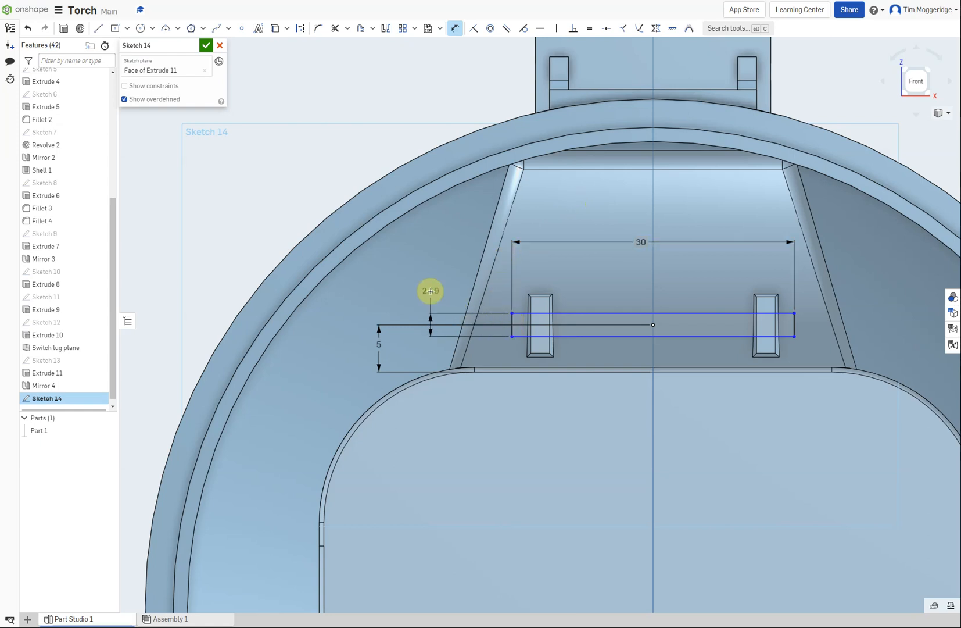
{"action": "left_click", "coordinate": [430, 290]}
{"action": "type", "text": "2"}
{"action": "key", "text": "Return"}
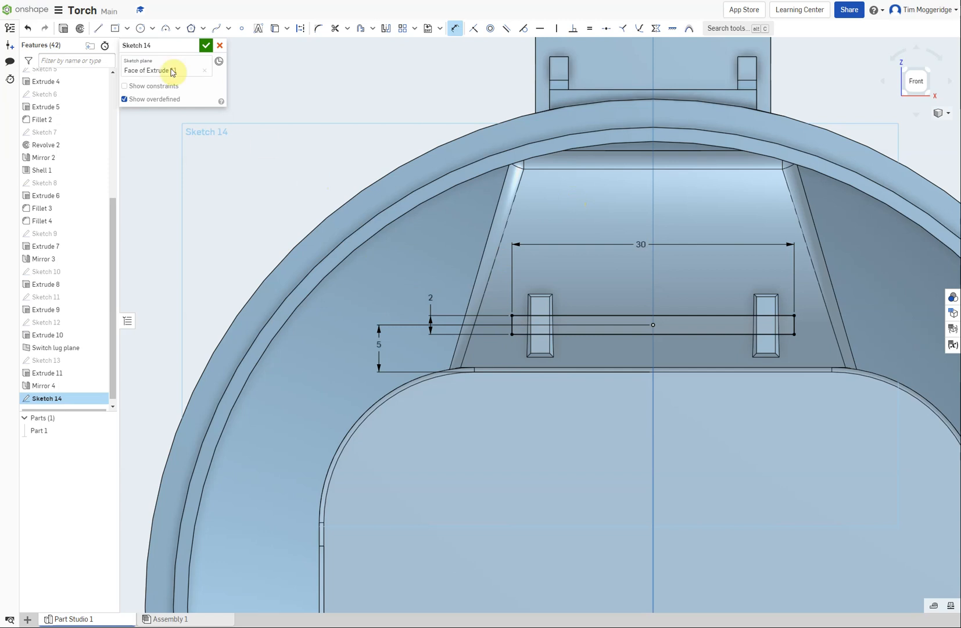
- Extrude the rectangle as a blind Remove 2 mm deep to notch both lugs, and show the whole torch body
{"action": "left_click", "coordinate": [64, 31]}
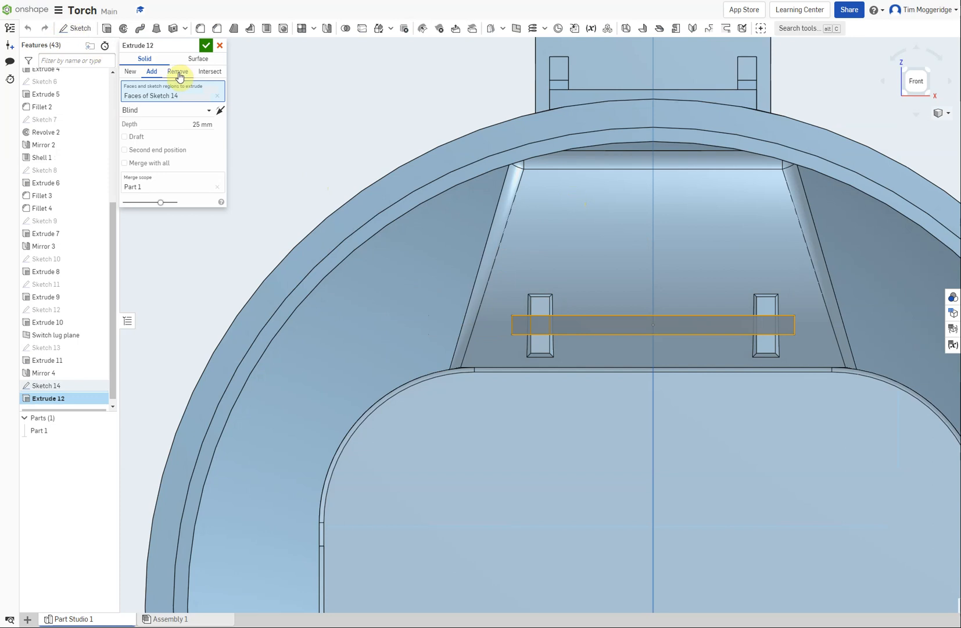
{"action": "left_click", "coordinate": [178, 74]}
{"action": "left_click", "coordinate": [197, 125]}
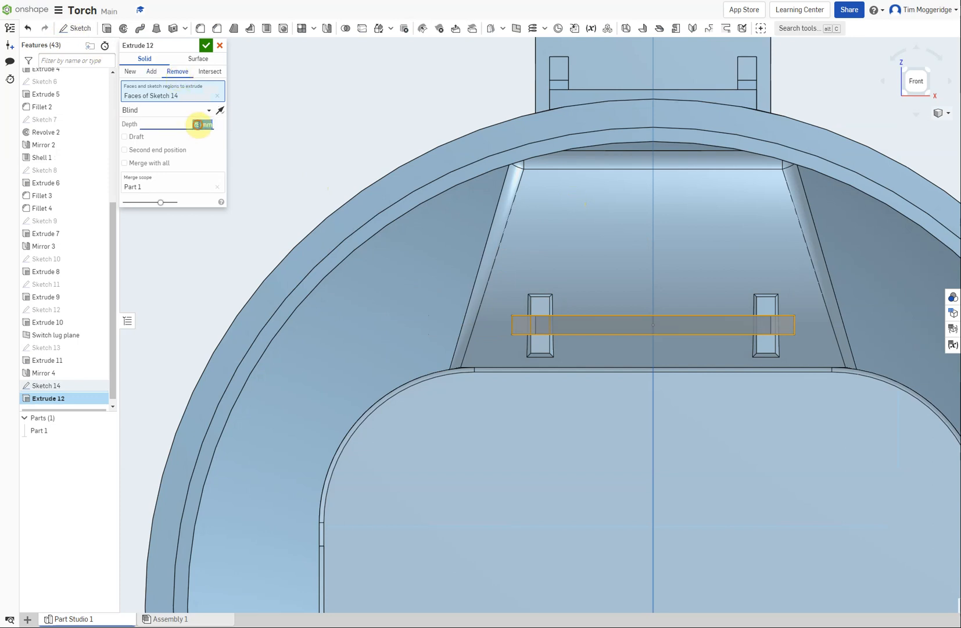
{"action": "type", "text": "1"}
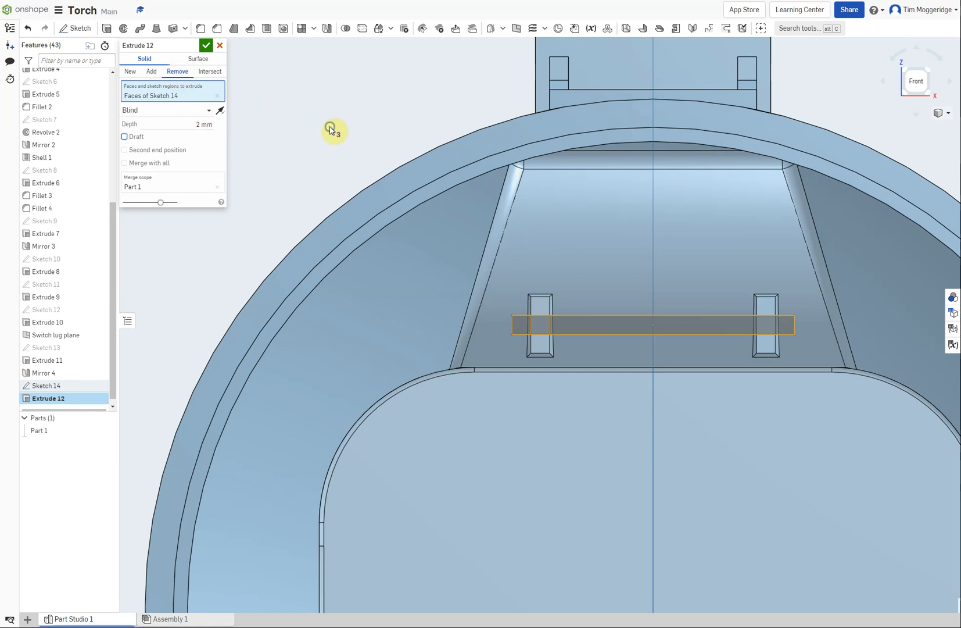
{"action": "right_click_drag", "start_coordinate": [329, 129], "coordinate": [311, 139]}
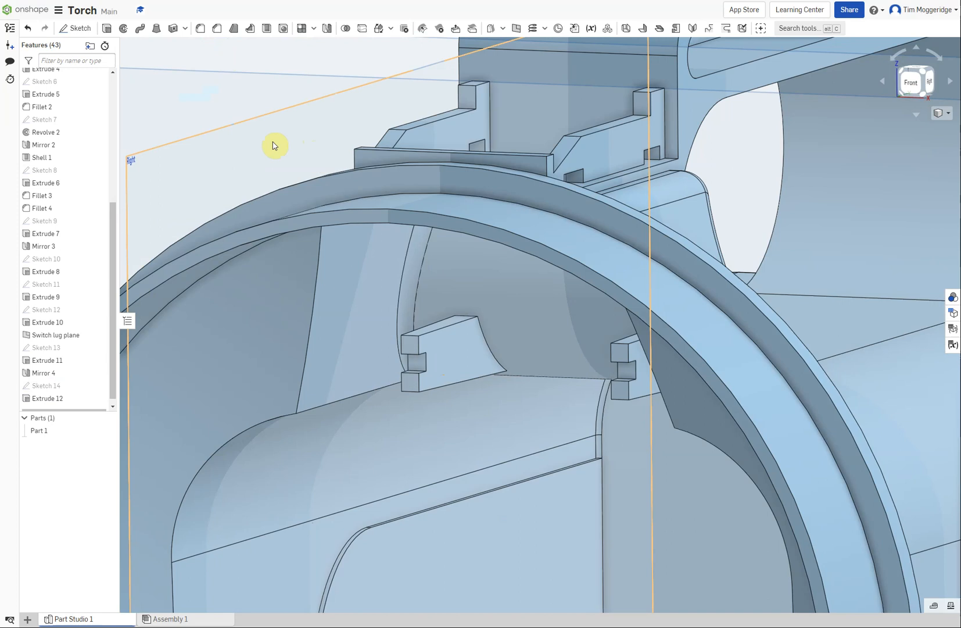
{"action": "right_click", "coordinate": [204, 98]}
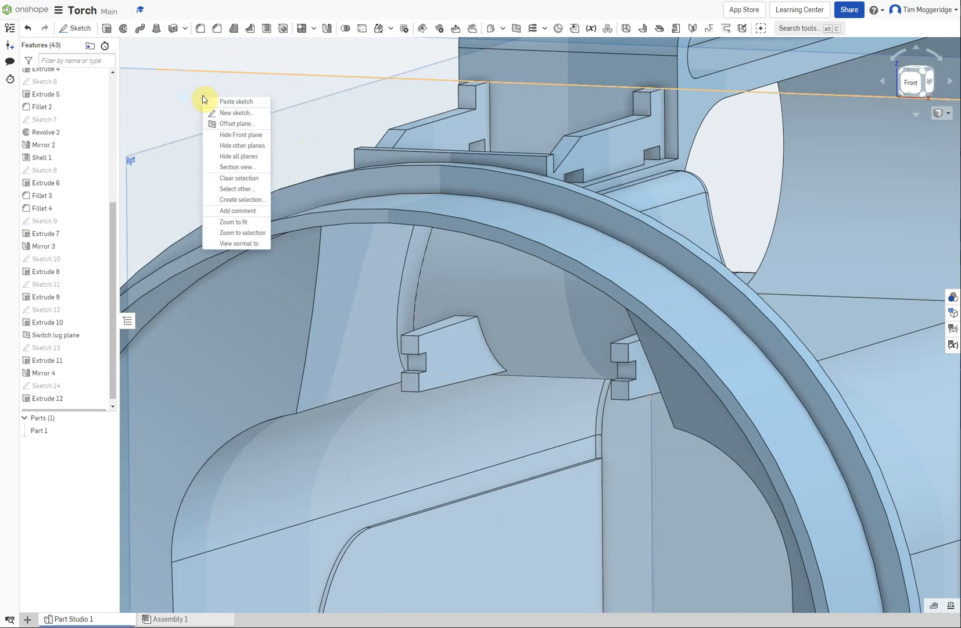
{"action": "left_click", "coordinate": [229, 221]}
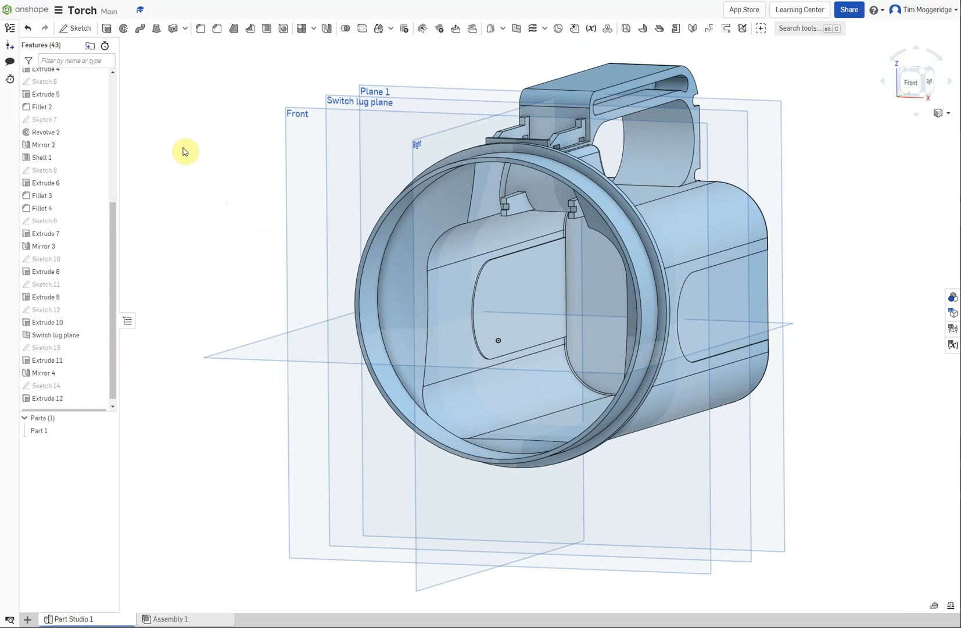